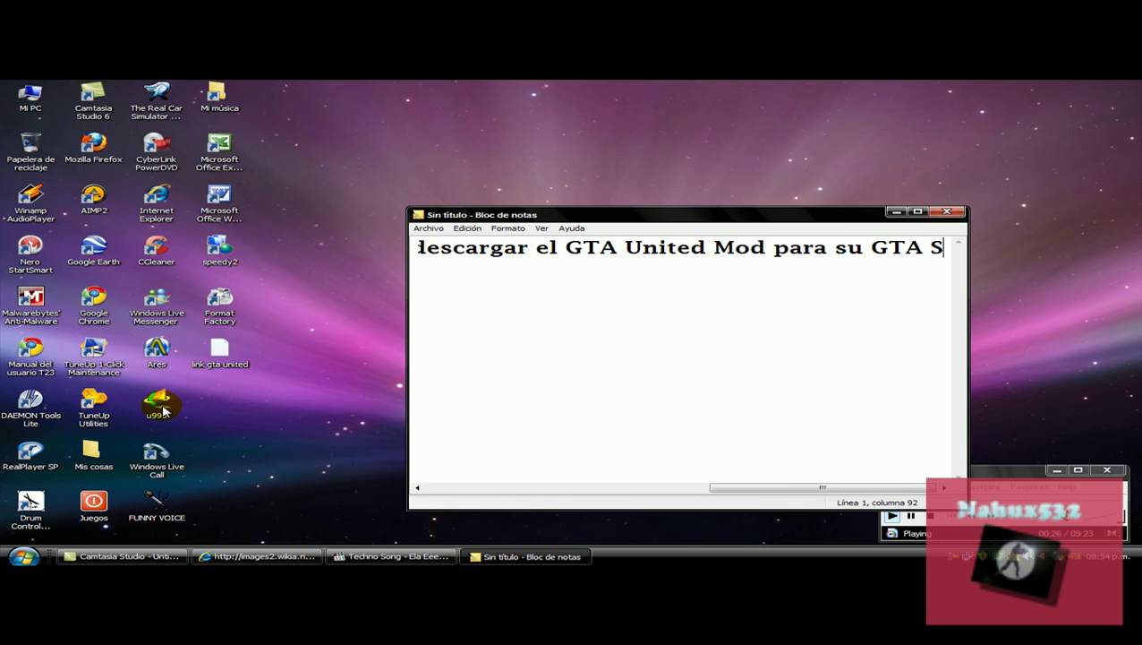
- Complete the note's sentence with "GTA San Andreas" and erase the whole text
text(reas)
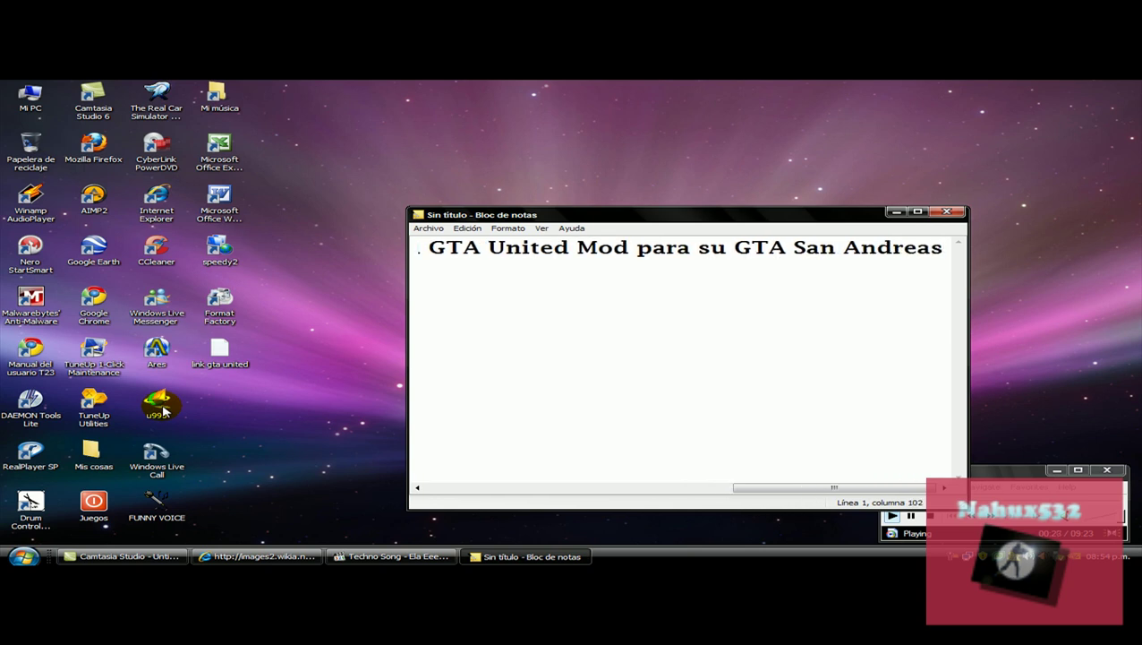
drag(931, 247, 428, 278)
key(BackSpace)
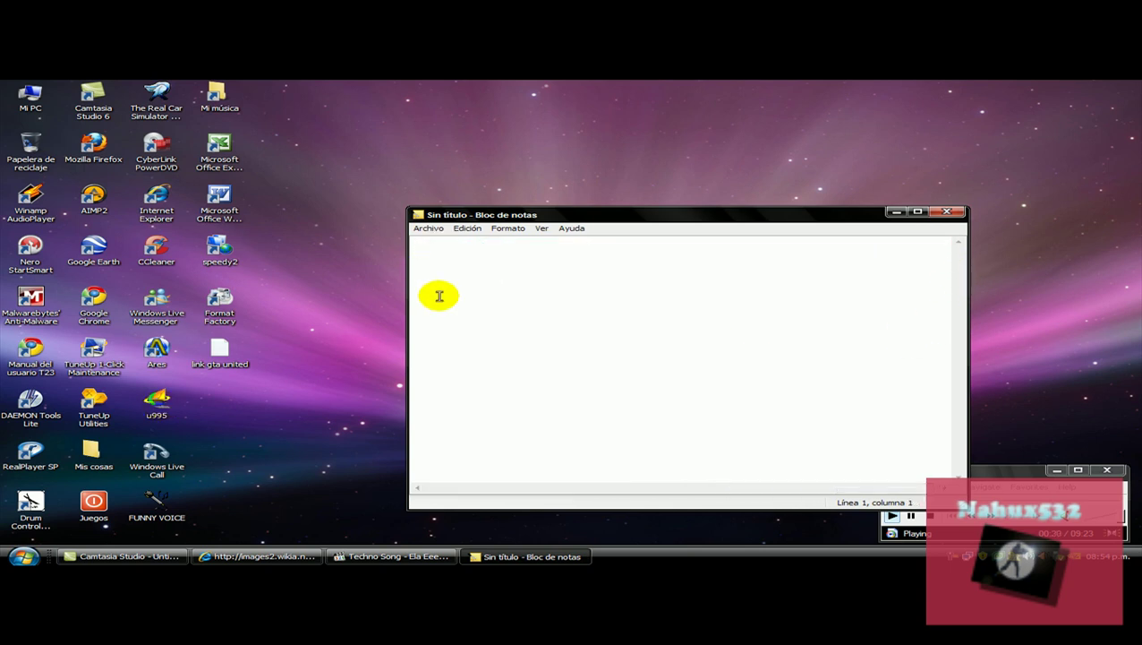
- Write "Lo bueno es que lo traigo en un unico link" in the note and erase it
text(Lo bueno )
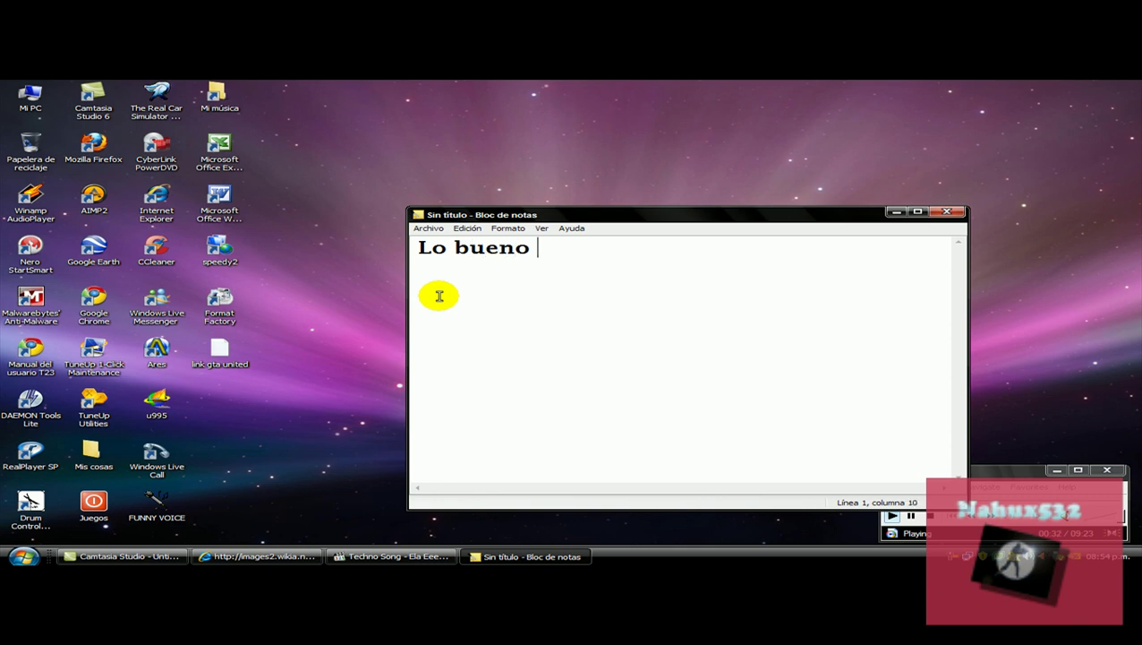
text(es que lo trai)
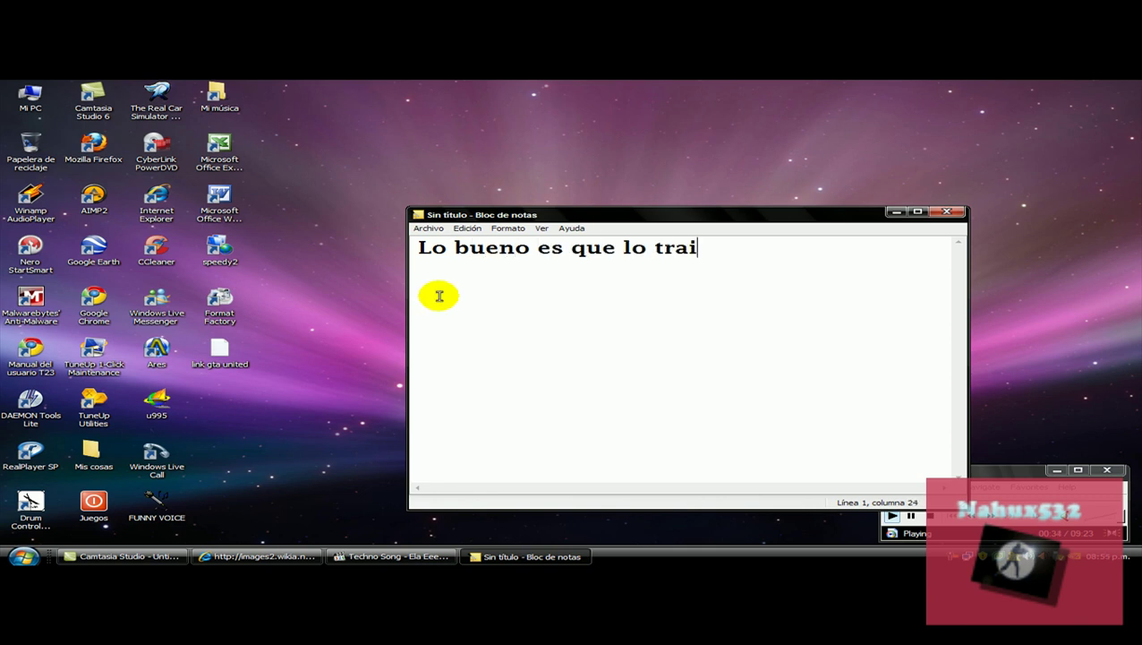
text(go en un un)
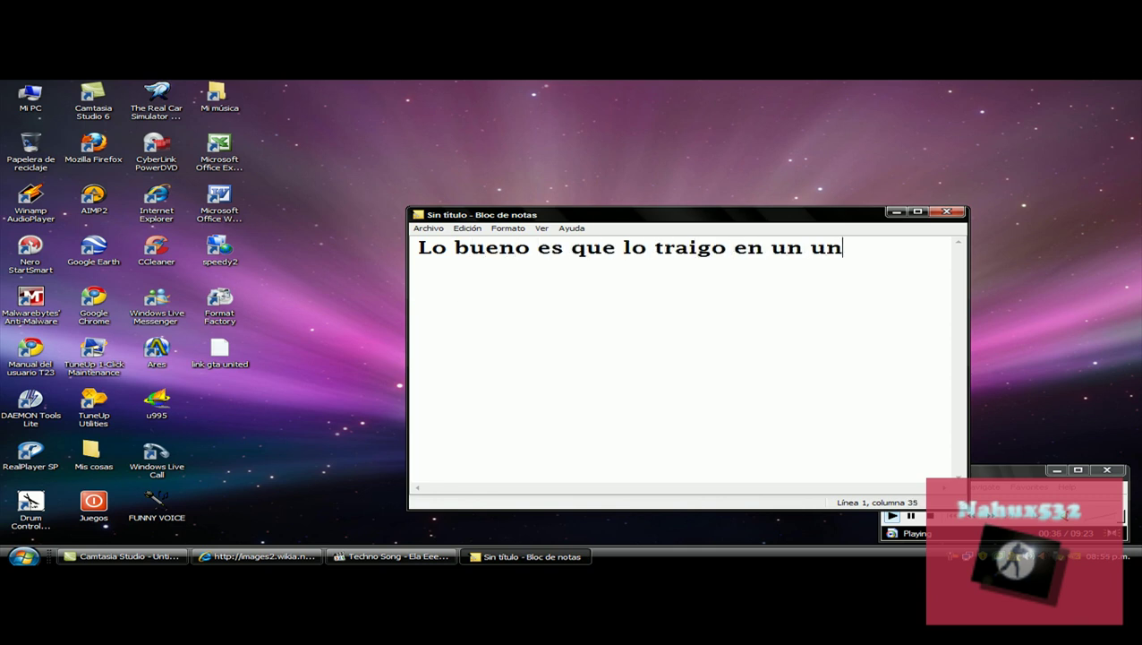
text(ico link")
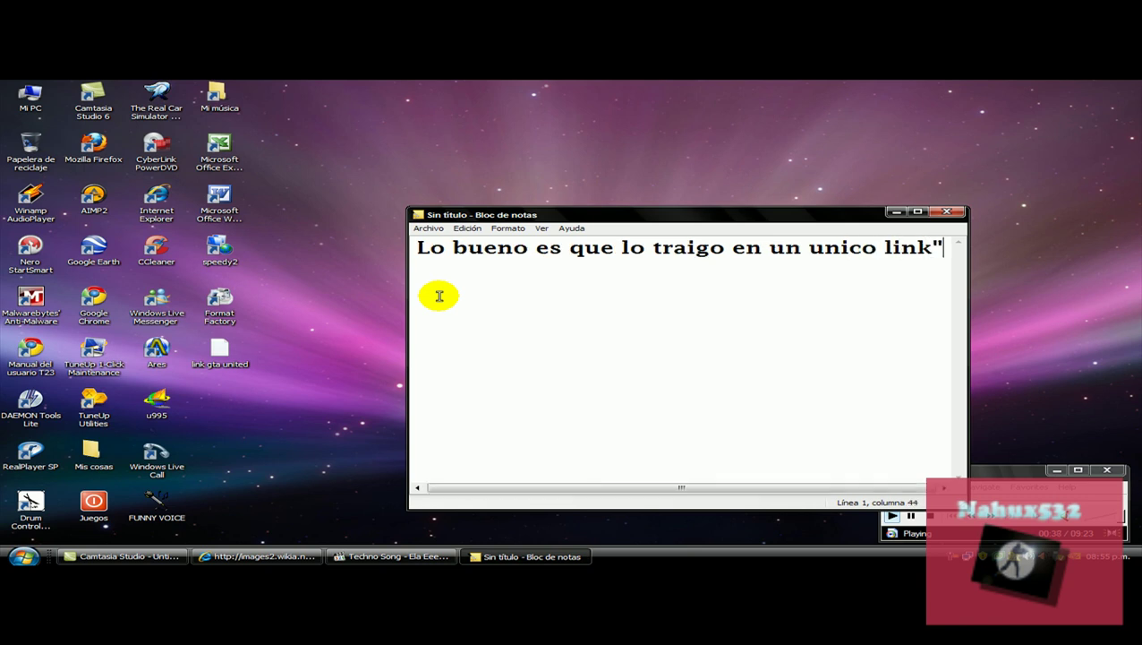
drag(948, 262, 445, 259)
key(BackSpace)
key(BackSpace)
key(BackSpace)
- Write "Lo primero que tienen que hacer es irse a esta direccion" in the note and erase it
text(Lo )
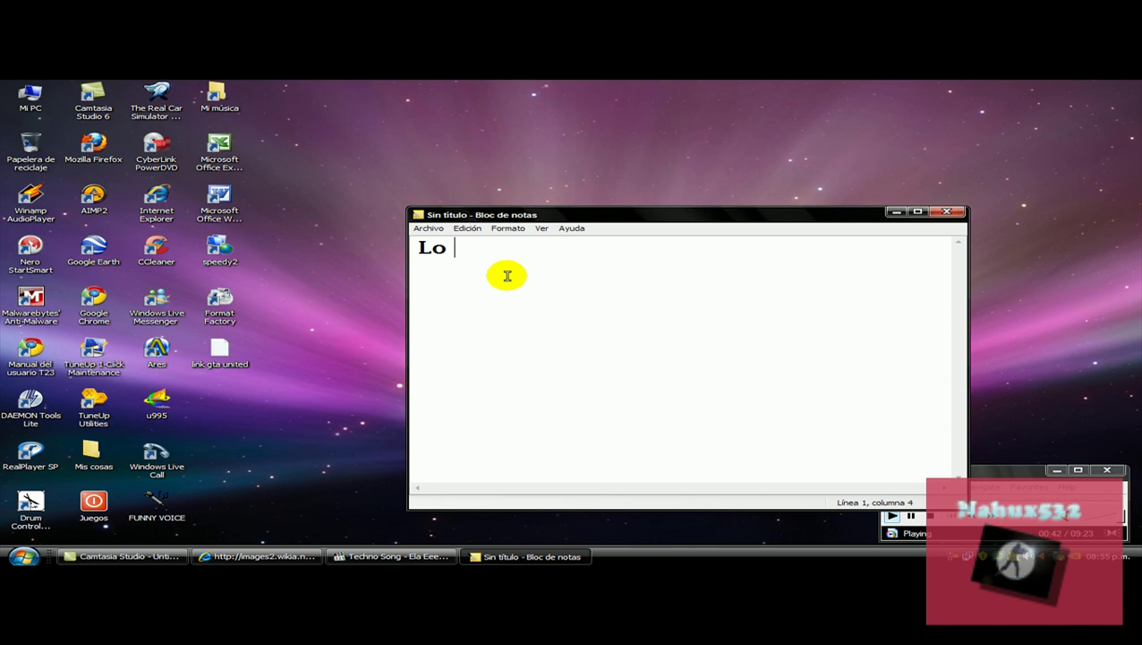
text(primero que tienen que ha)
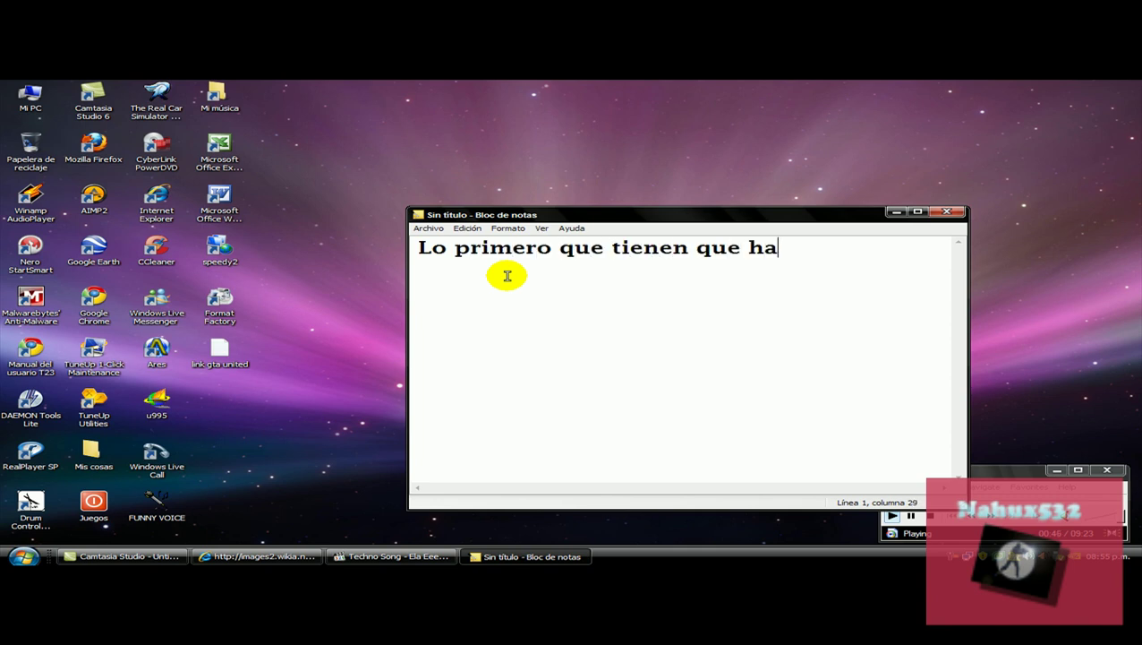
text(cer es irse a esta )
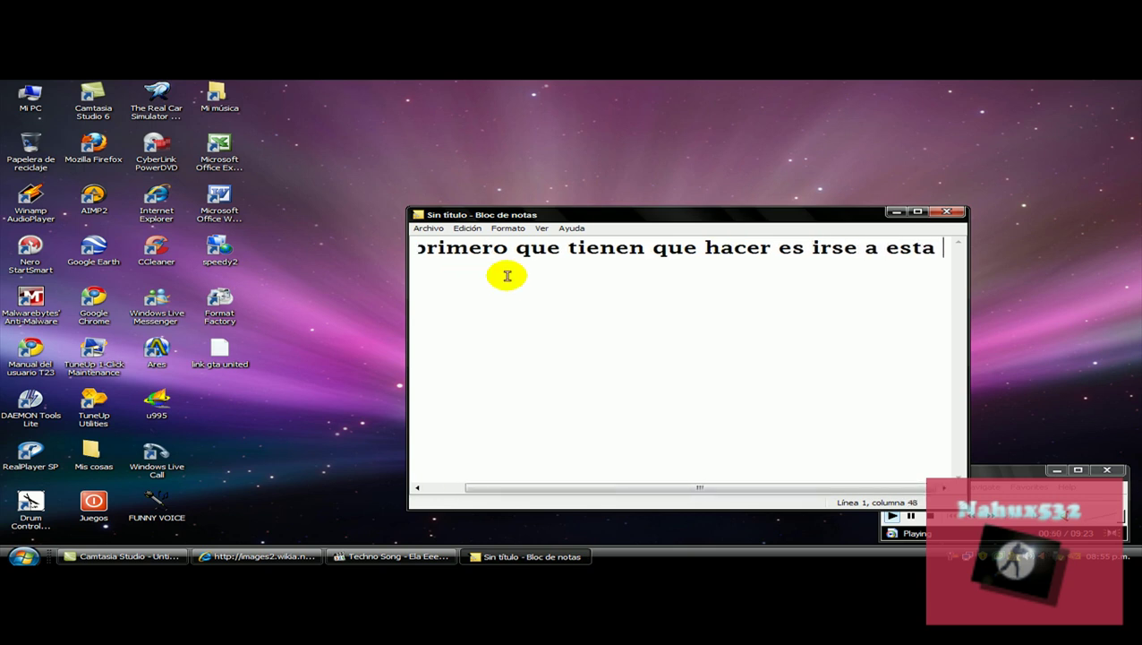
text(direccion)
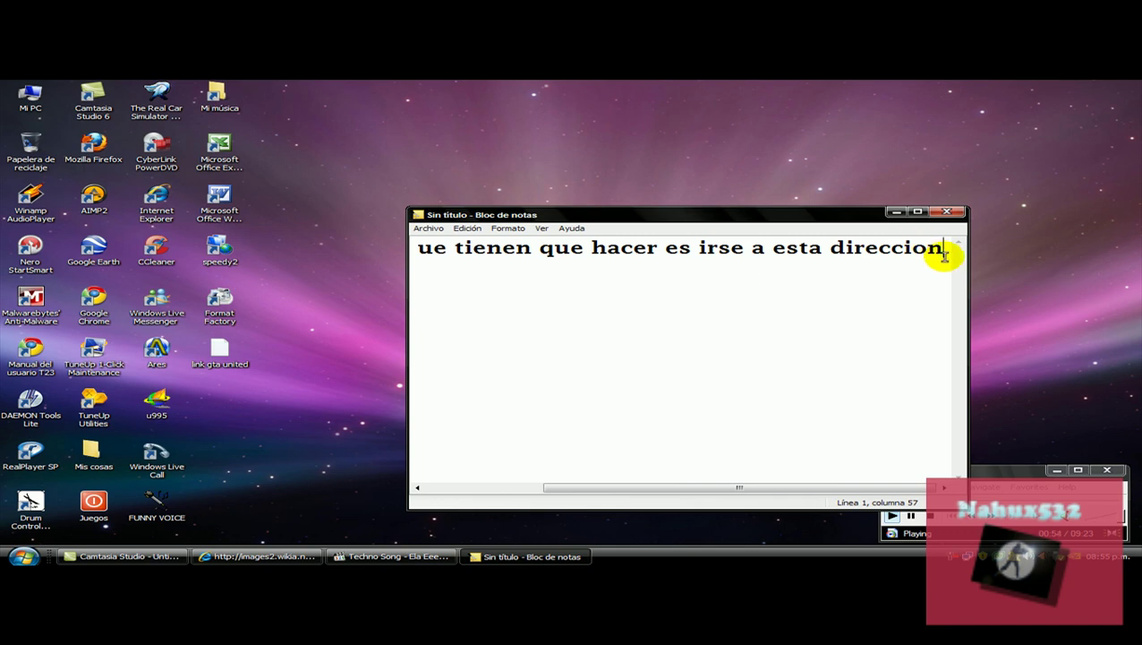
key(ctrl+a)
key(BackSpace)
- Copy the complete download address from the desktop file "link gta united" and close that file
click(524, 556)
right_click(315, 222)
click(340, 238)
click(214, 367)
double_click(215, 367)
drag(415, 242, 1079, 273)
key(ctrl+c)
right_click(568, 248)
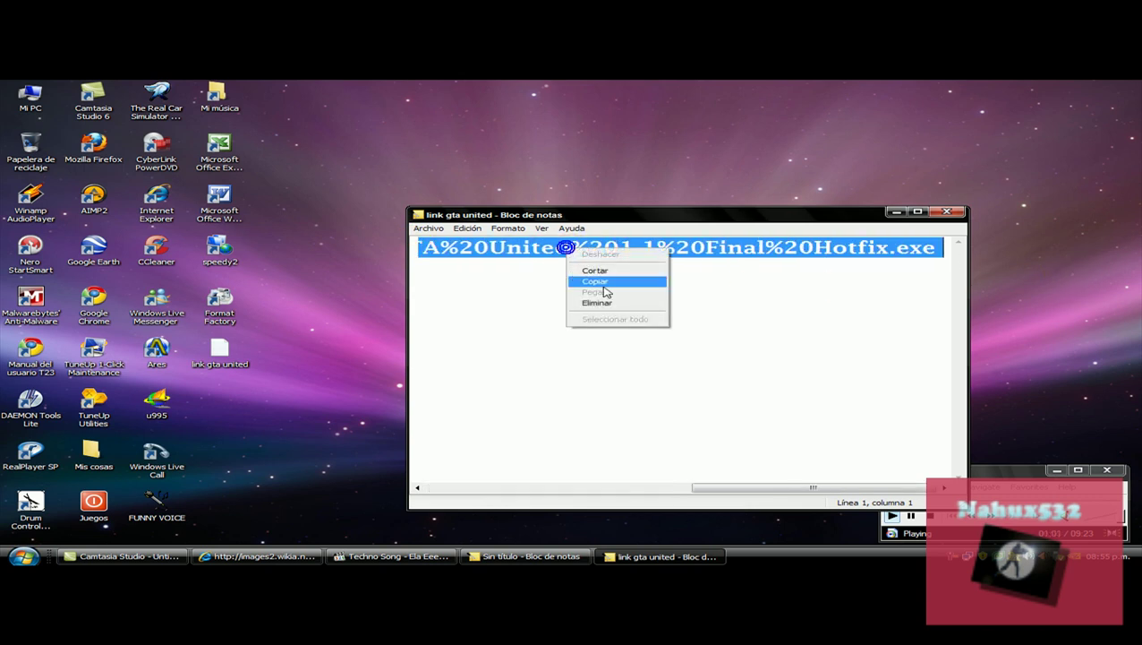
click(598, 282)
click(947, 211)
- Switch to Mozilla Firefox and load the copied address of GTA United 1.1 Final Hotfix.exe in place of the Google address
right_click(340, 195)
click(378, 215)
click(103, 166)
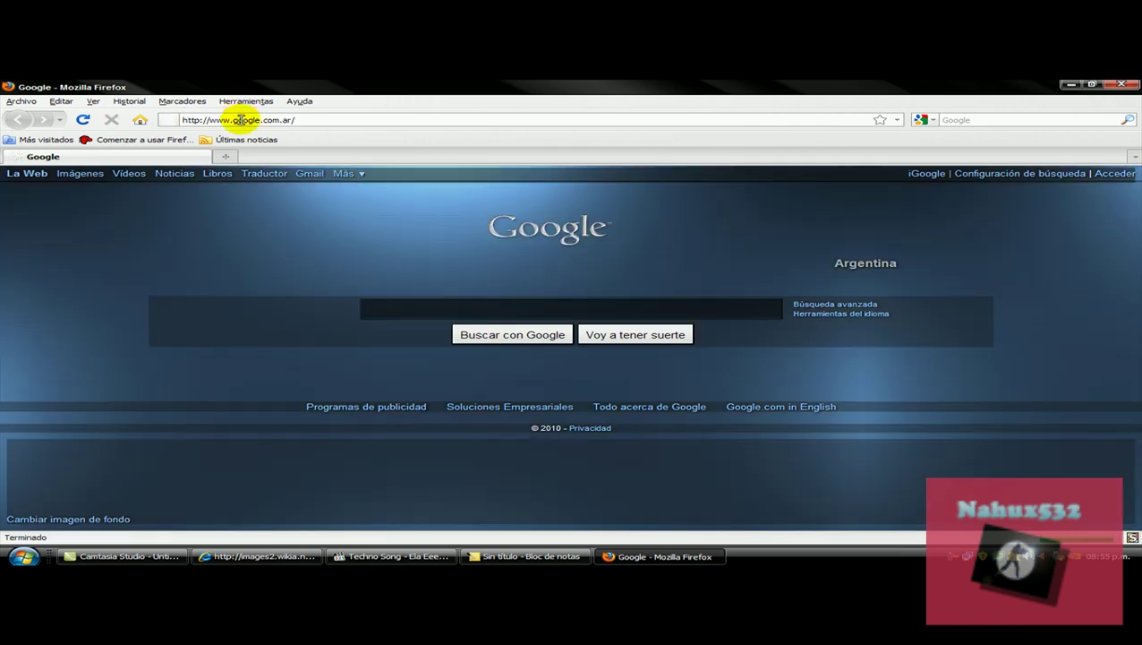
click(248, 121)
key(Delete)
right_click(248, 121)
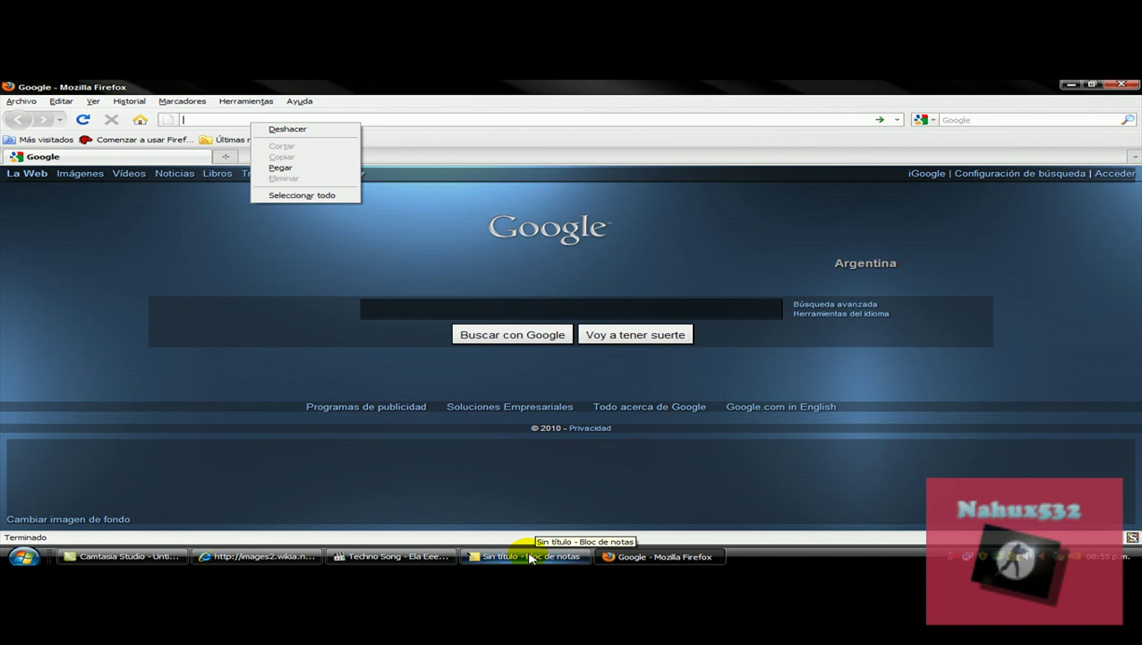
click(278, 168)
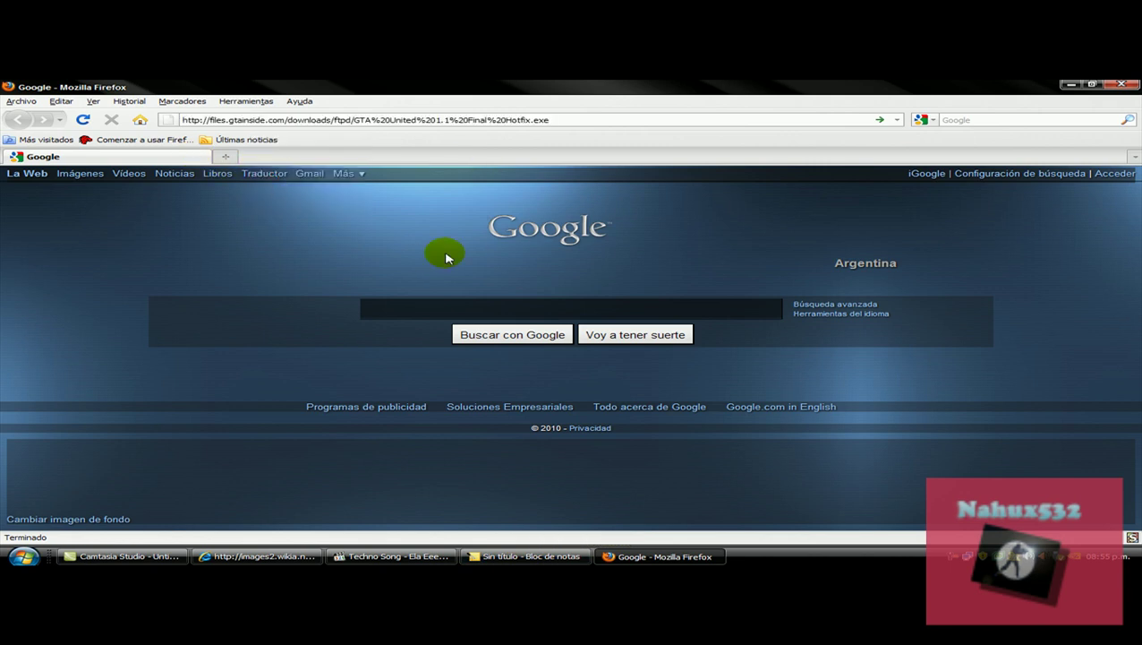
key(Return)
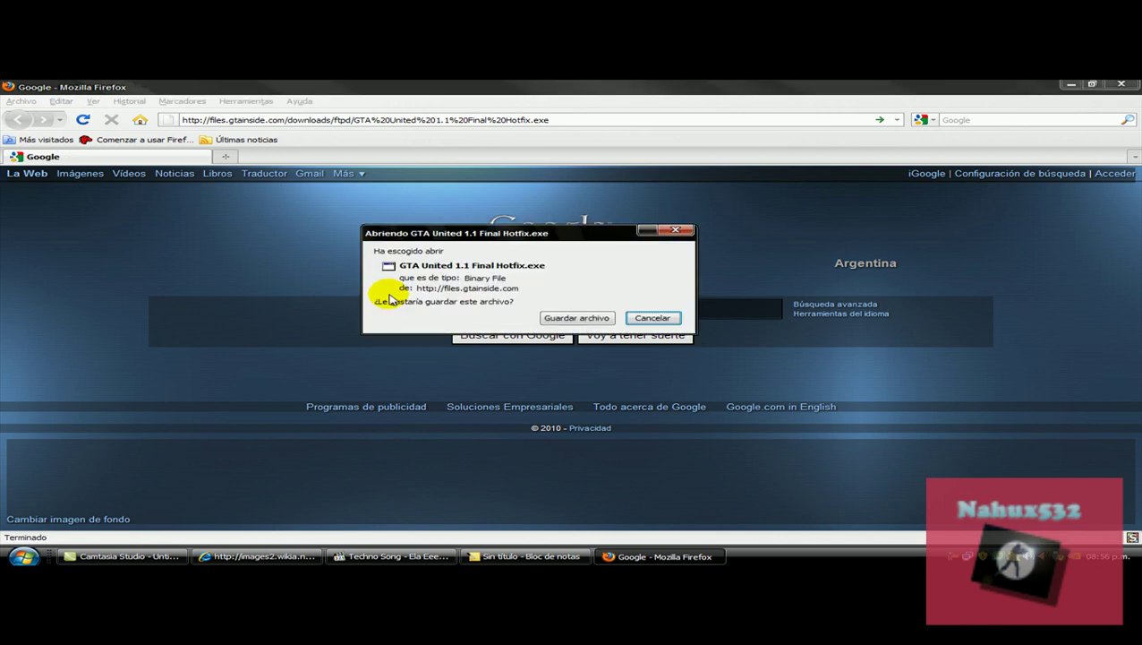
drag(581, 236, 629, 258)
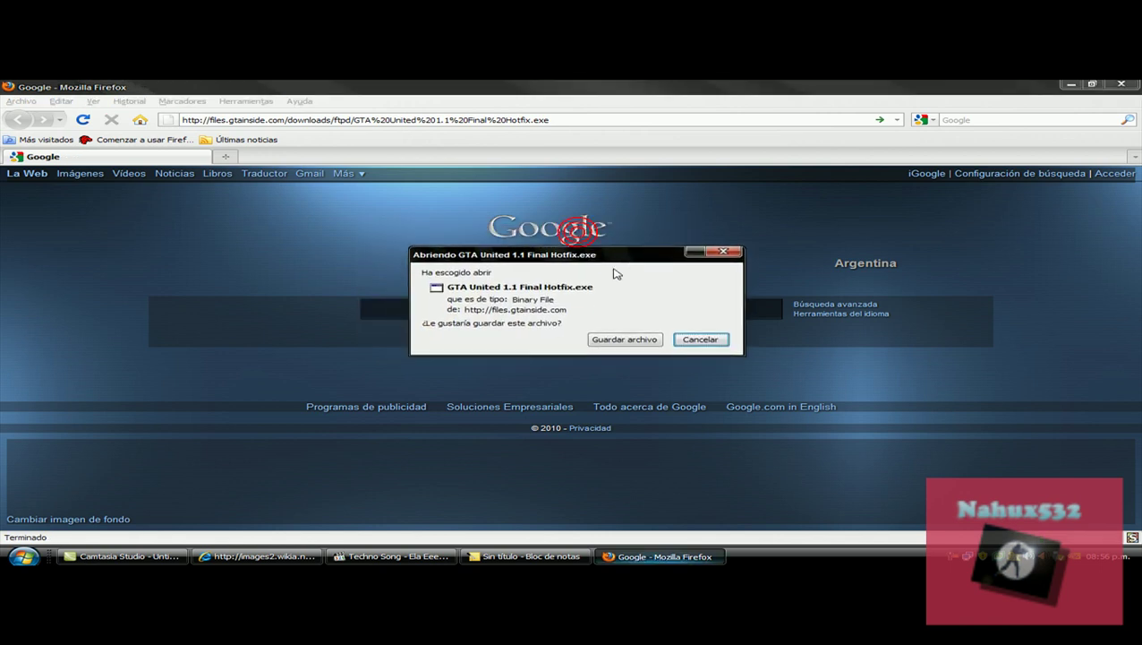
- In Notepad, write "les va a saltar una ventana de descarga ustedes le dan a guardar archivo y se va a empesar a descargar" and erase it
click(538, 556)
text(les va a salta)
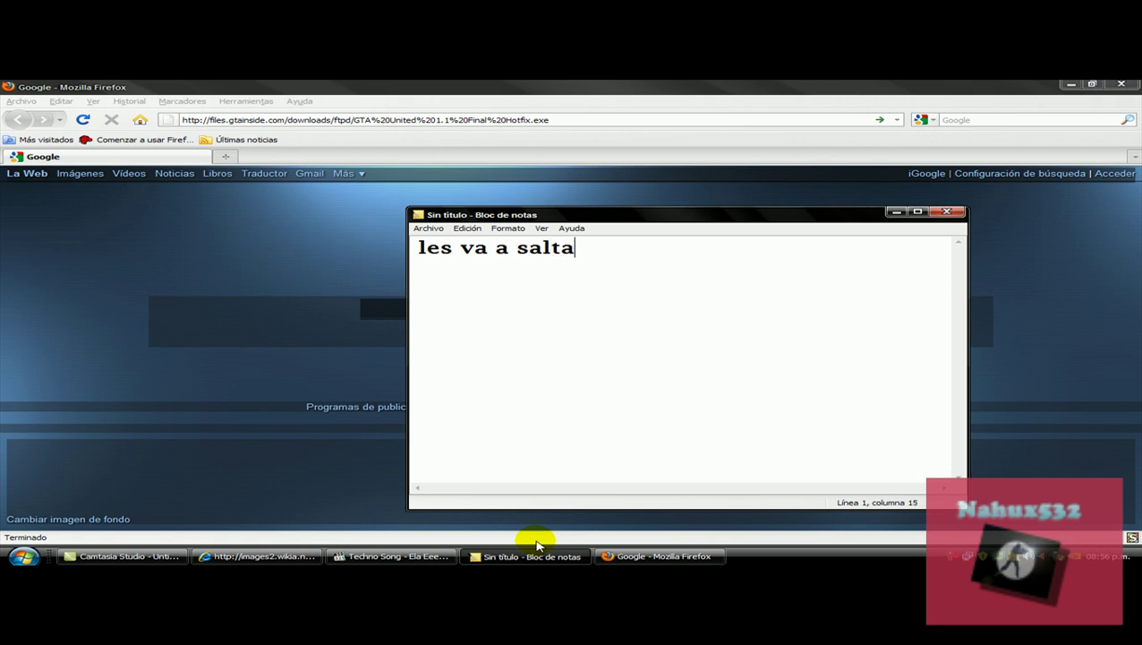
text(r una ventana )
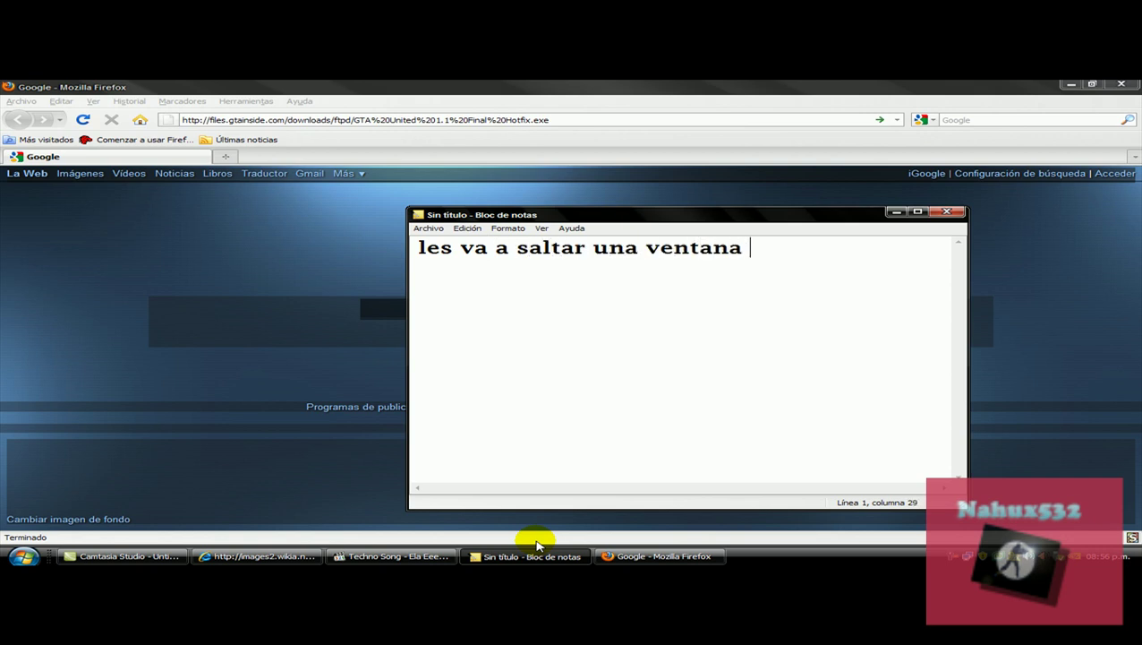
text(de descar)
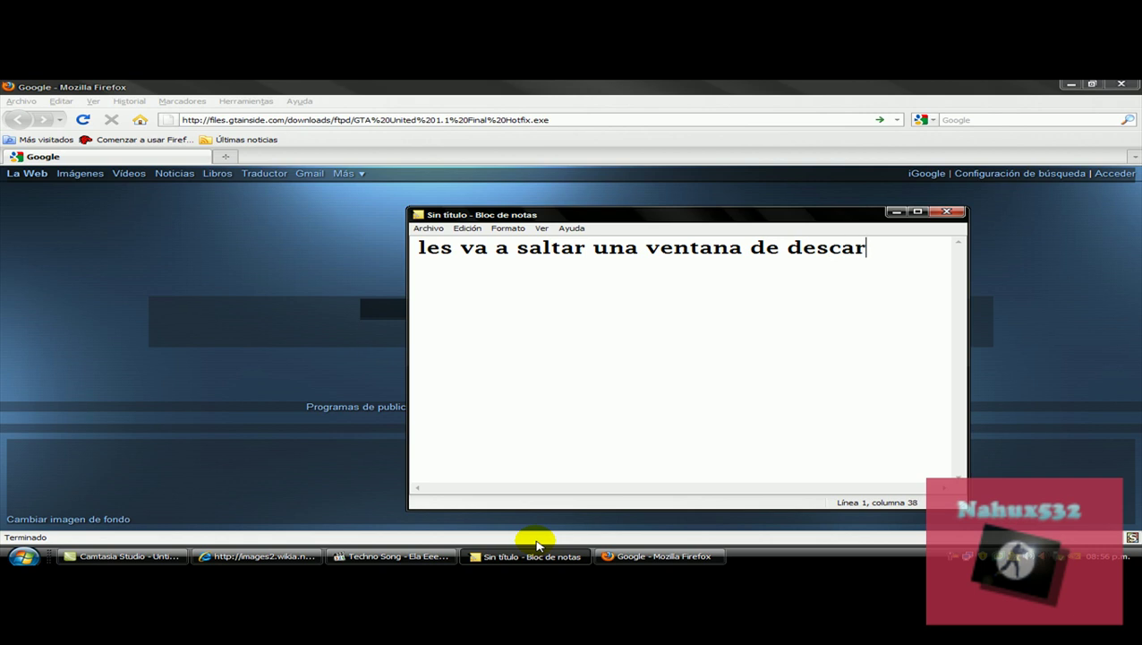
text(ga usted)
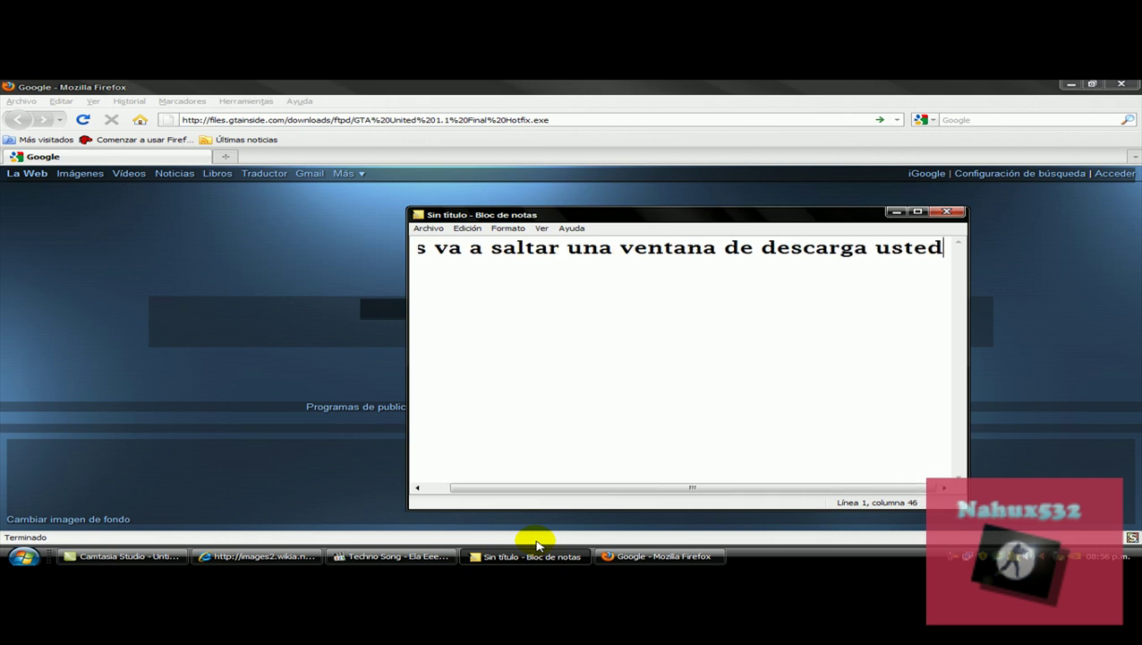
text(es le dan )
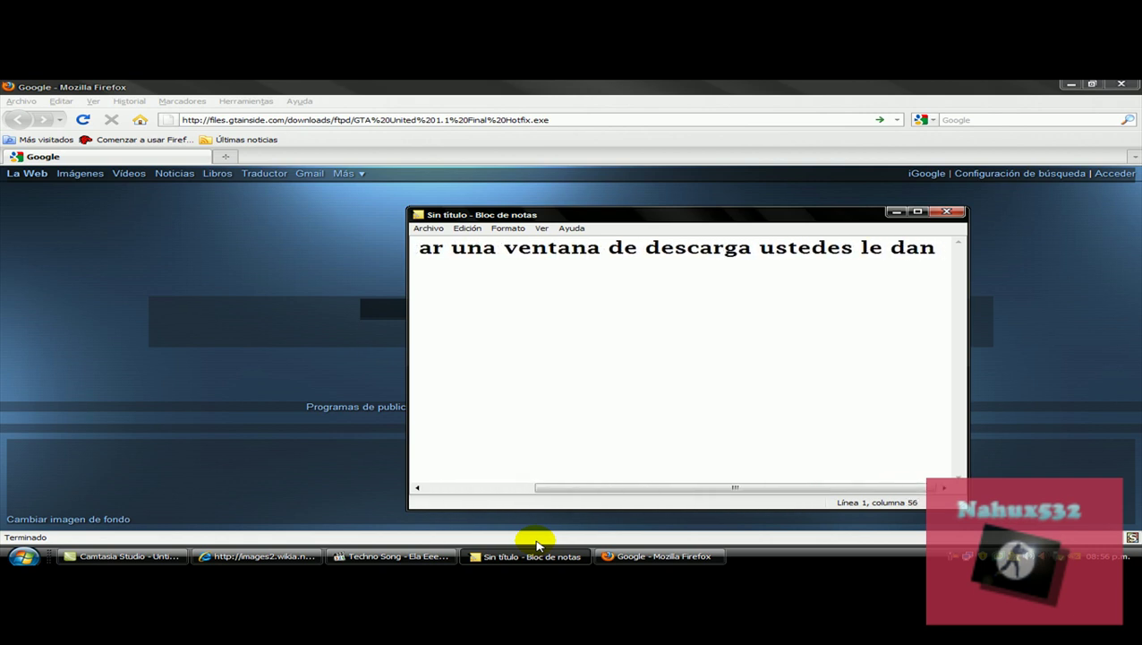
text(a guardar a)
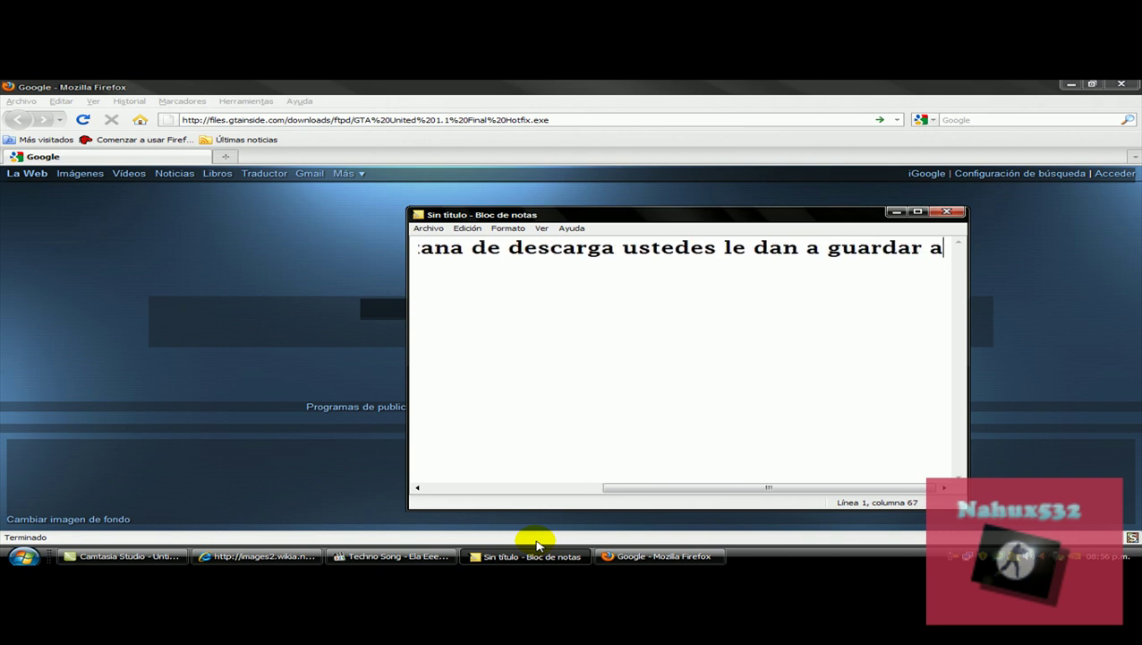
text(rchivo y se )
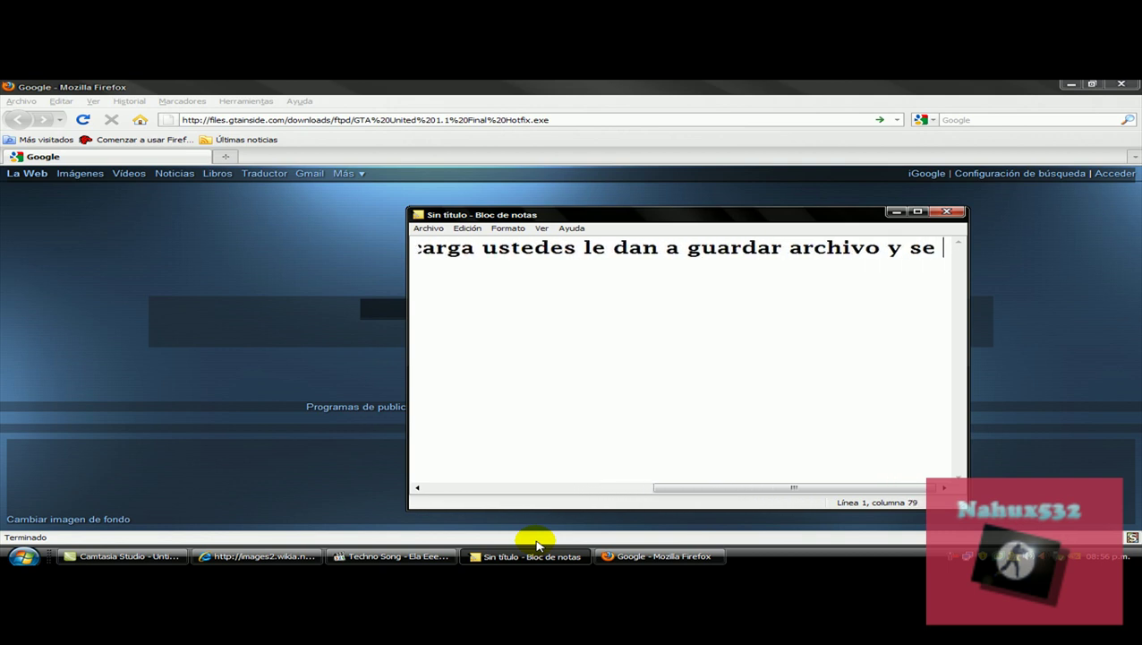
text(va a empe)
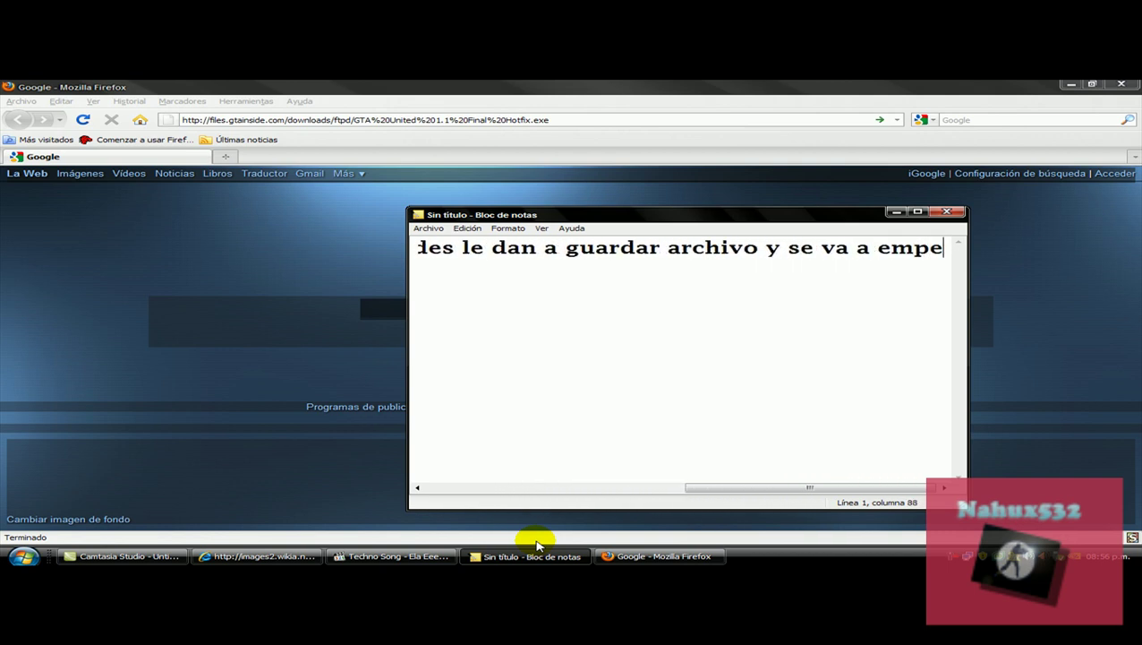
text(sar a descargar)
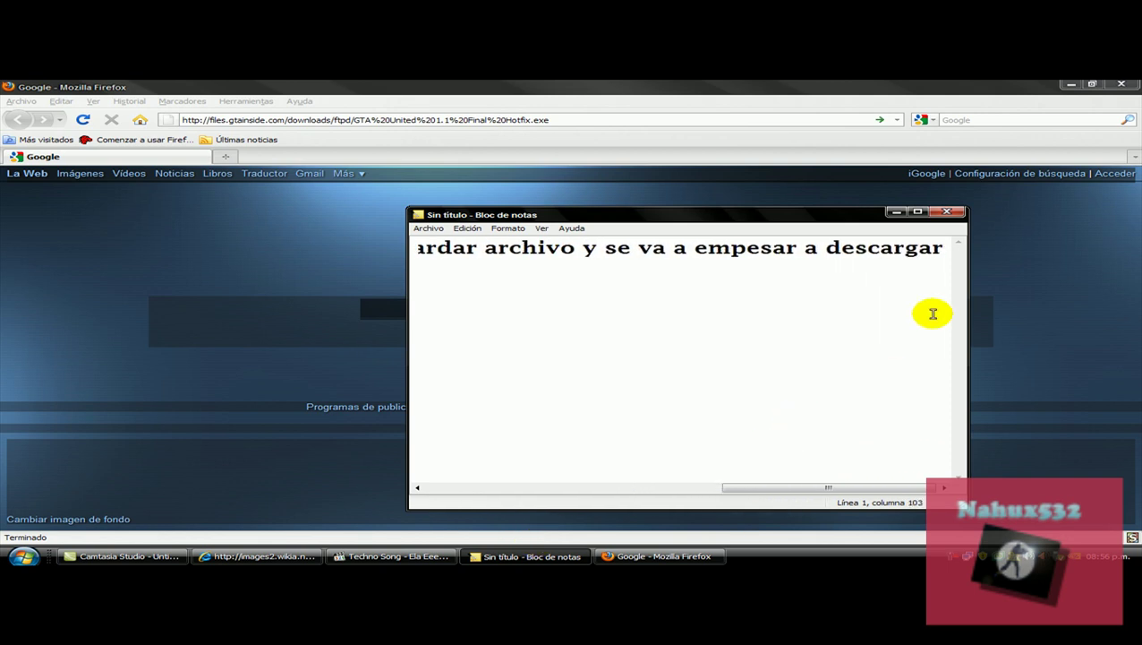
drag(944, 248, 291, 262)
key(Delete)
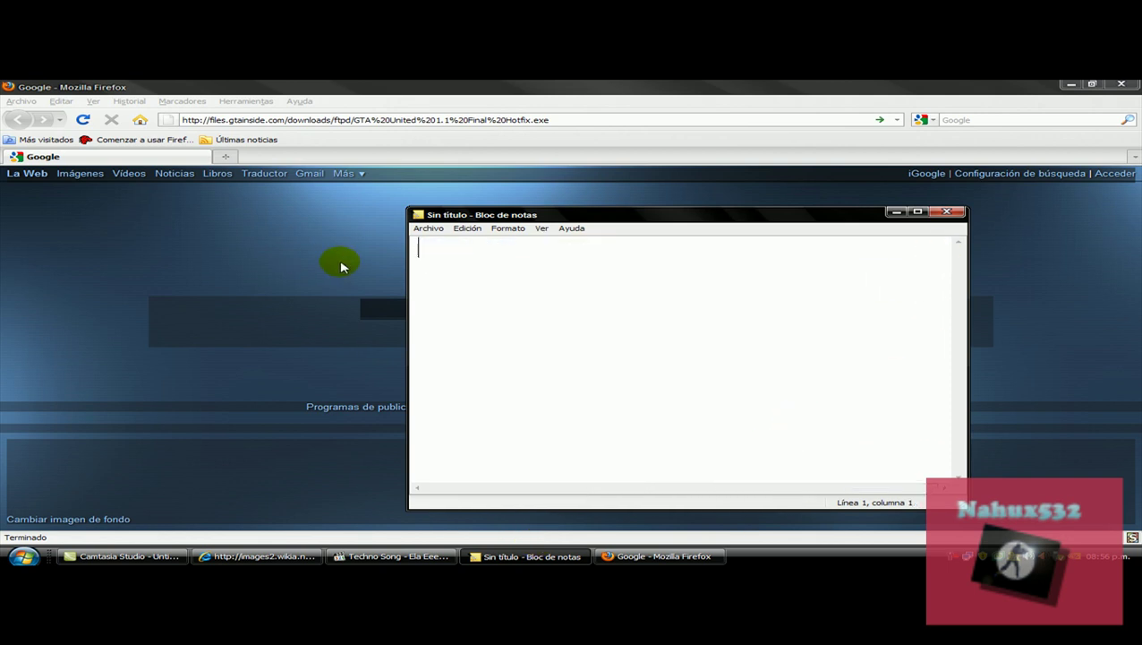
- Write "tarda aproximadamente 15 o 20 minutos" in the note and erase it
text(tarda aproximadam)
key(BackSpace)
key(BackSpace)
text(madamente)
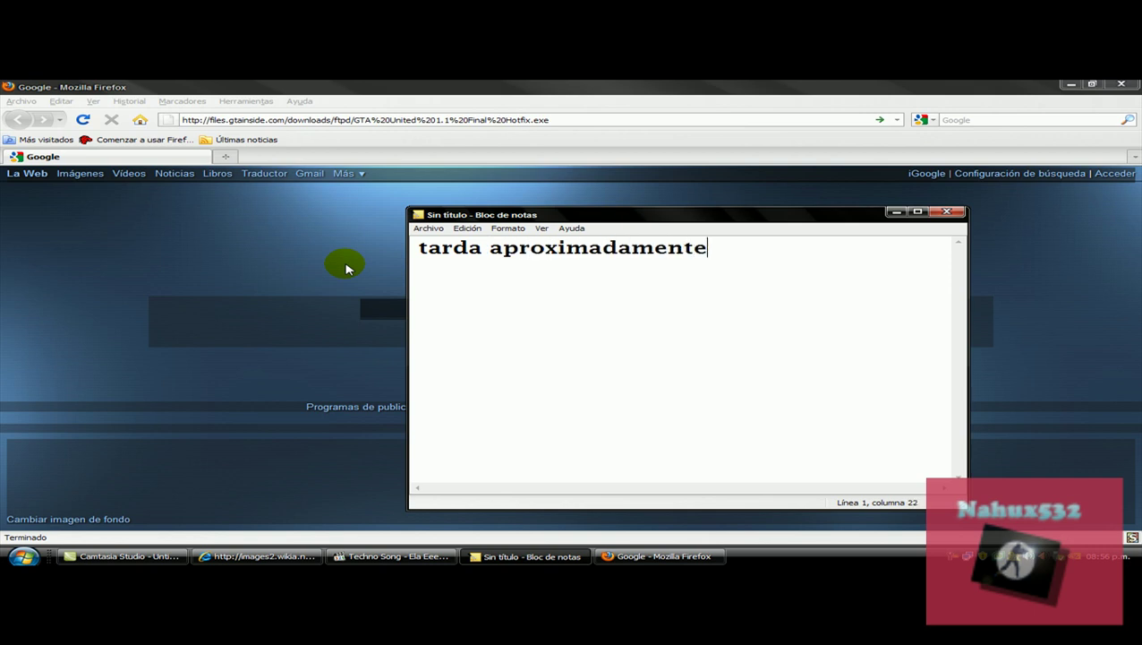
text( 15 o 20 m)
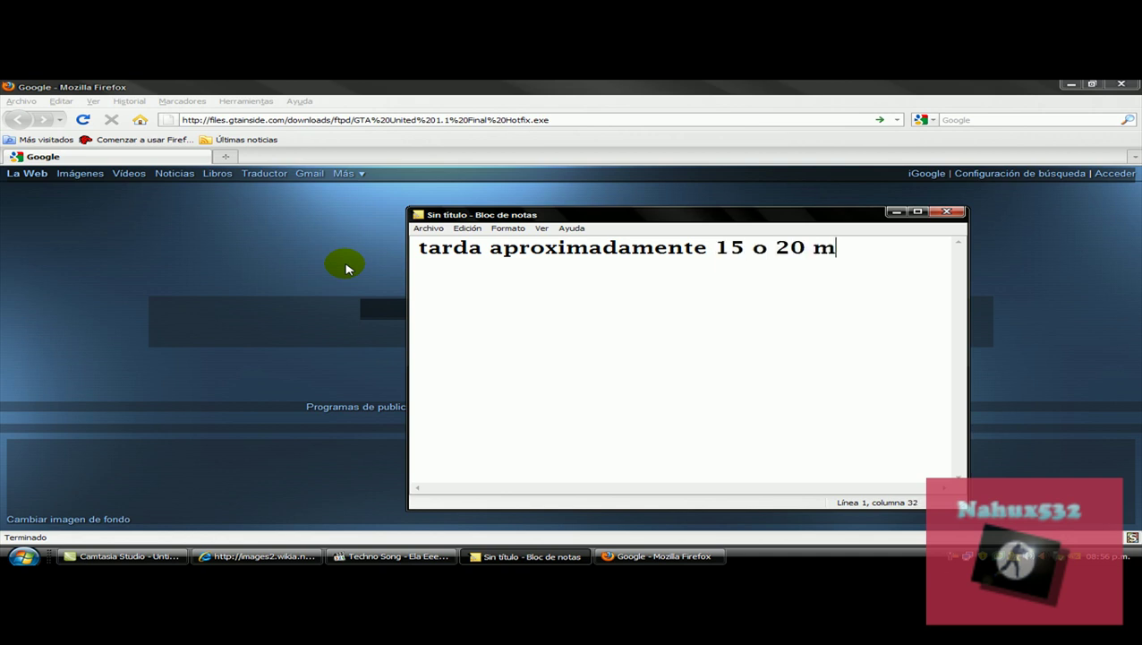
text(inutos)
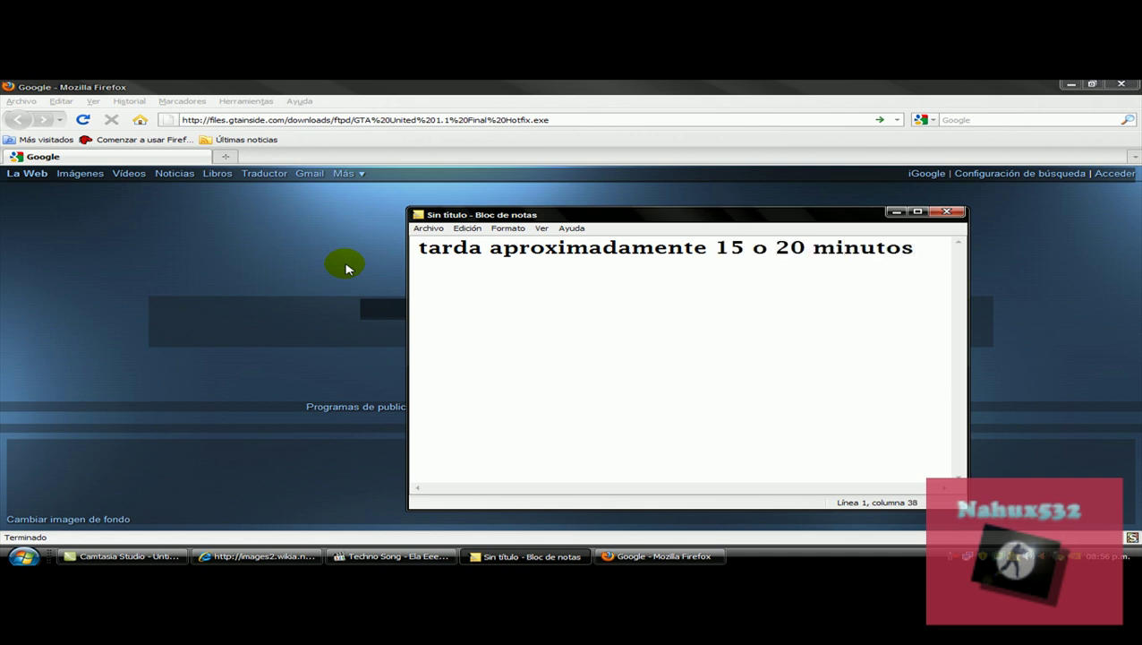
key(ctrl+a)
key(Delete)
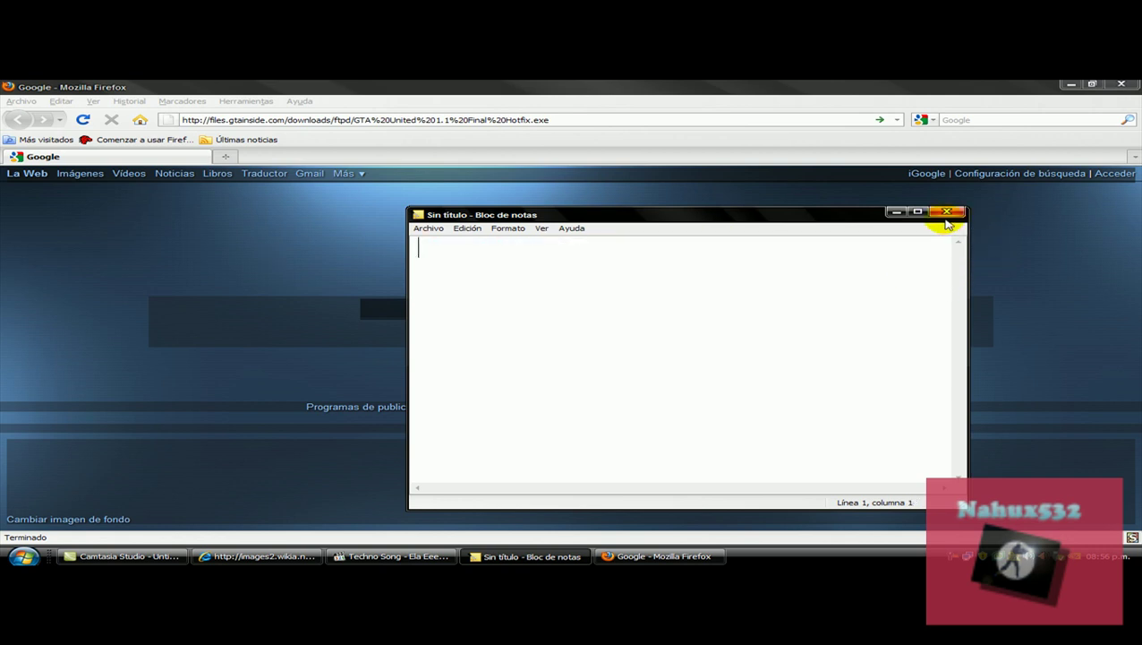
- Close the empty note and cancel the download of GTA United 1.1 Final Hotfix.exe
click(947, 212)
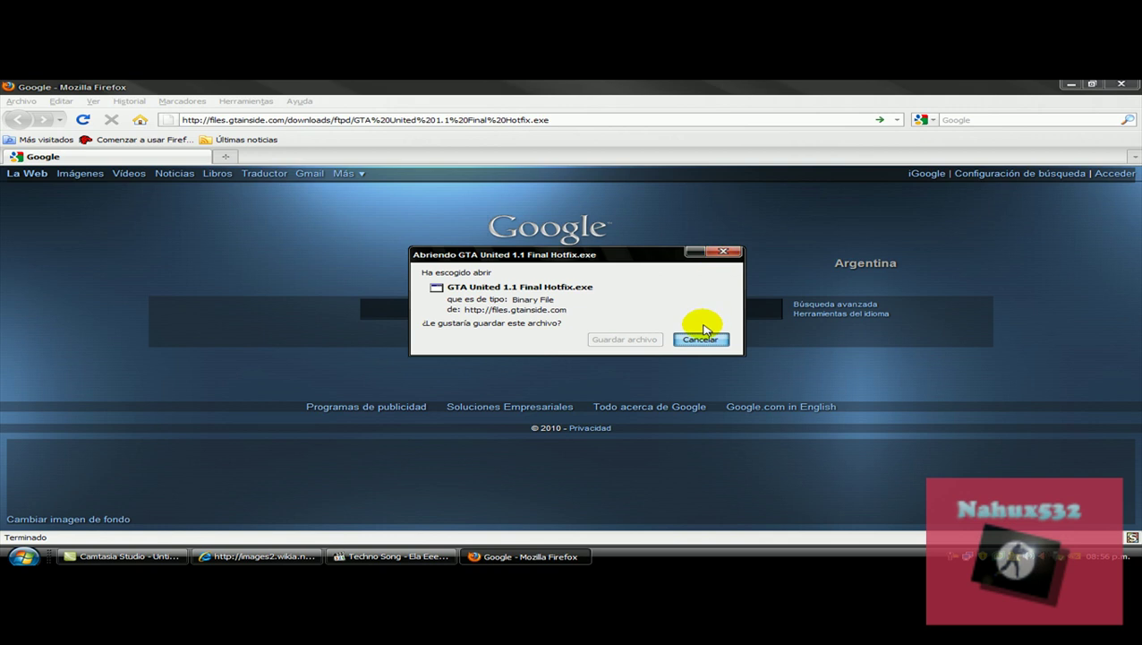
click(679, 339)
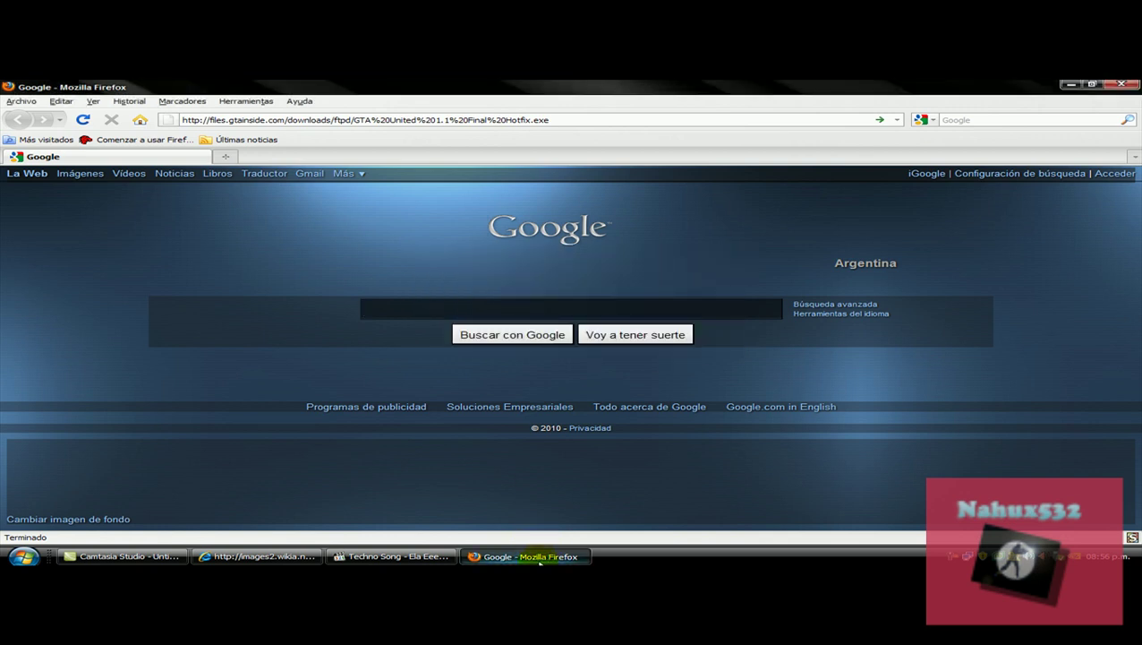
- Bring up the Techno Song media player window and open a new blank Notepad document
click(394, 556)
click(439, 556)
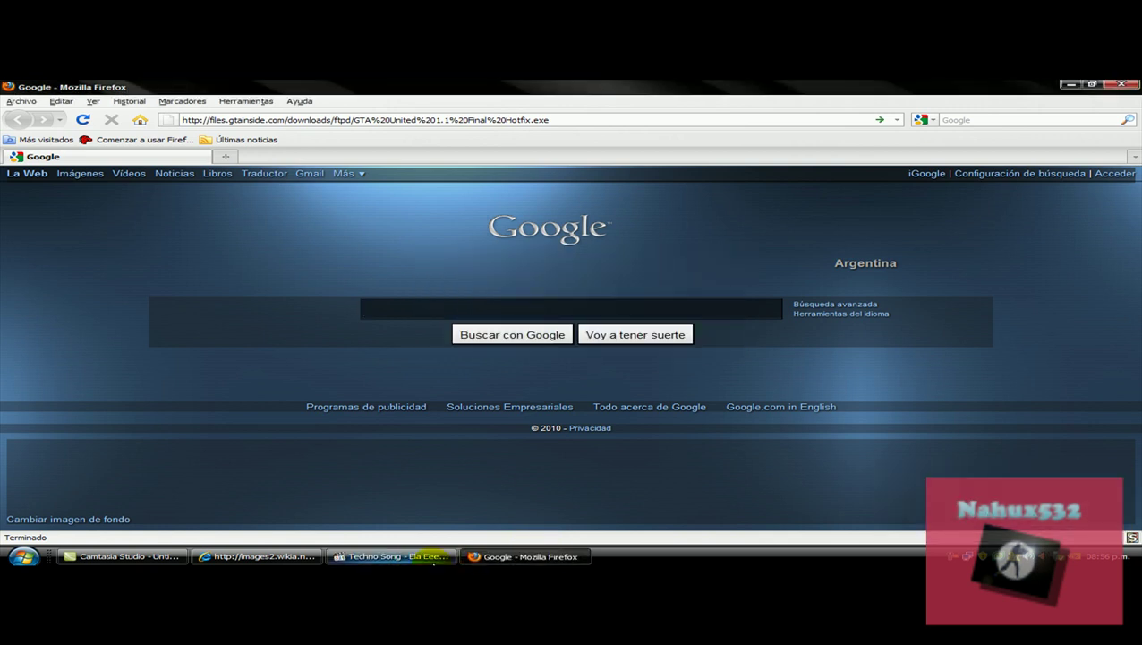
click(430, 556)
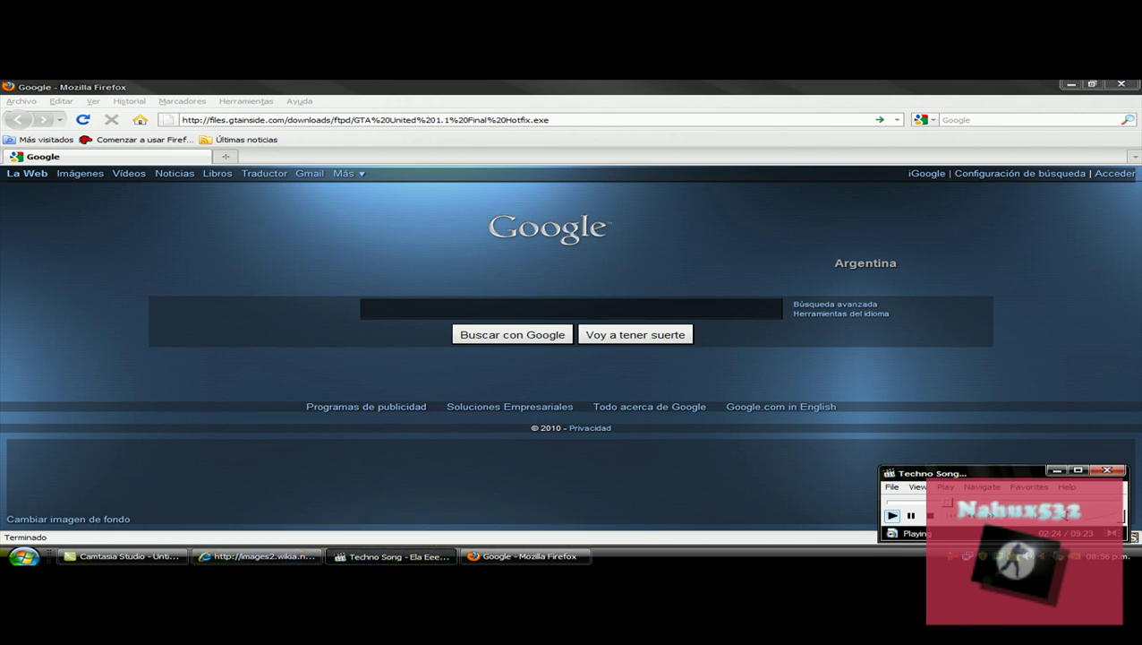
click(23, 556)
click(54, 410)
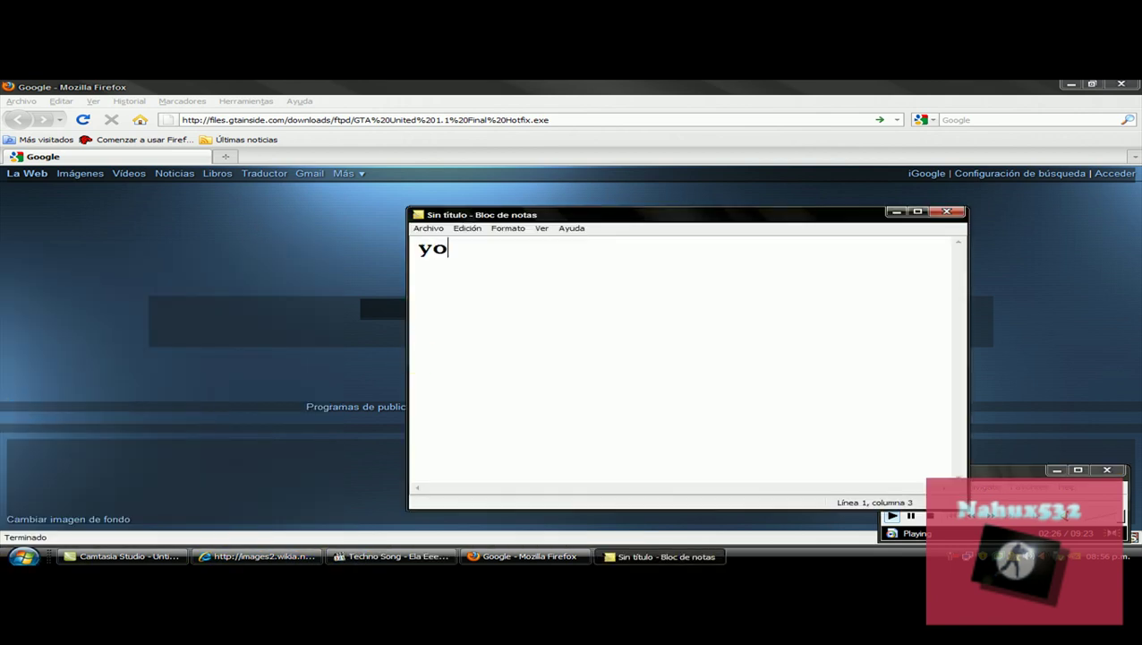
- Write "yo lo cancelo porque ya lo tengo" in the blank note
text(yo lo cancel)
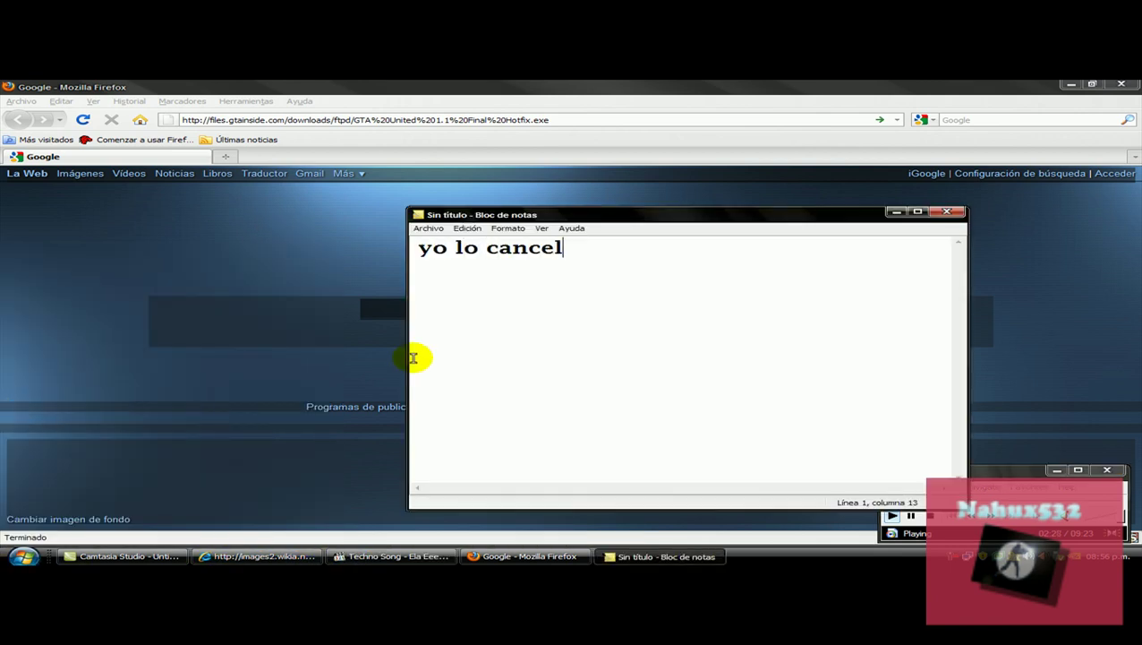
text(o porque ya lo tengo)
- Replace the message about cancelling with "pero ustedes lo descargan" and erase it
drag(914, 285, 292, 306)
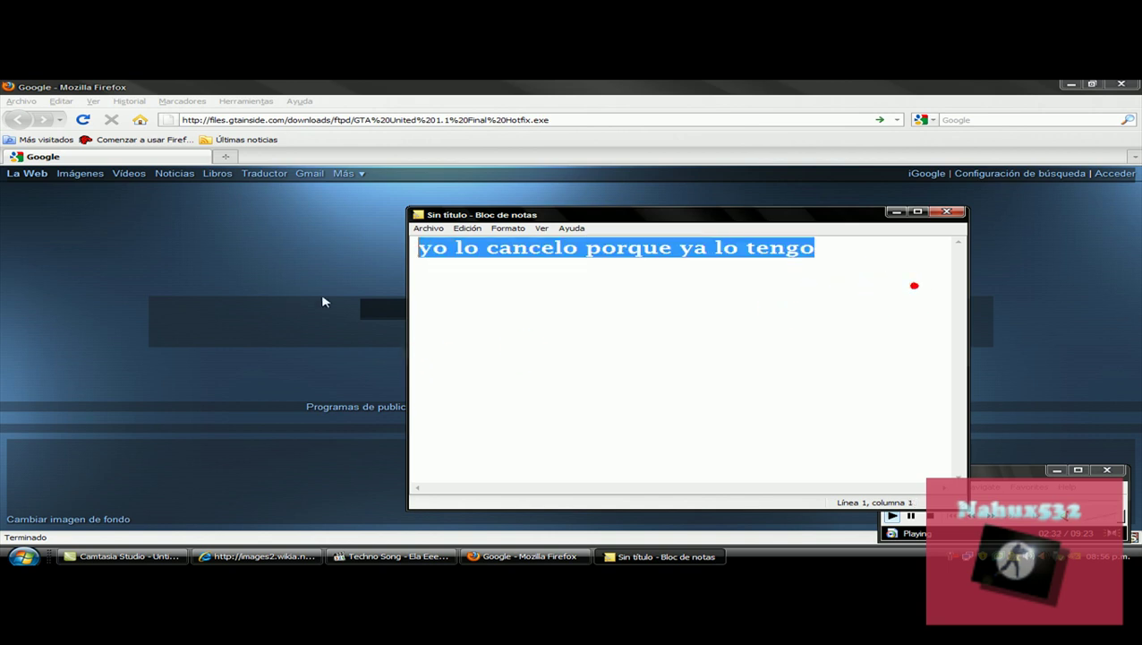
text(pero ustede)
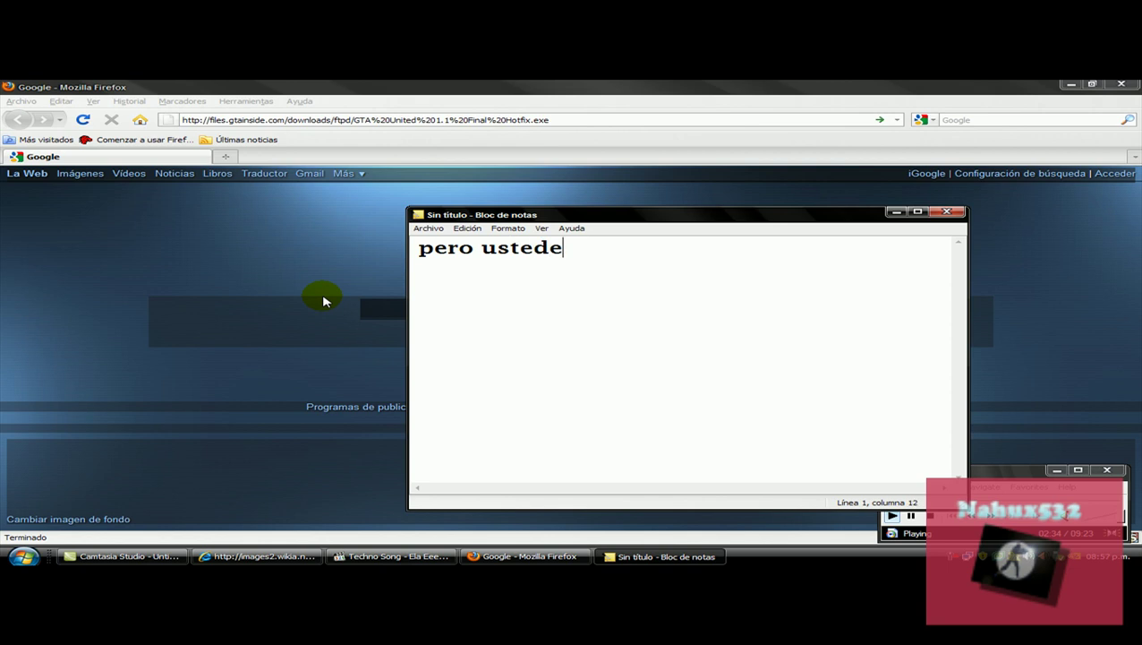
text(s lo descargan)
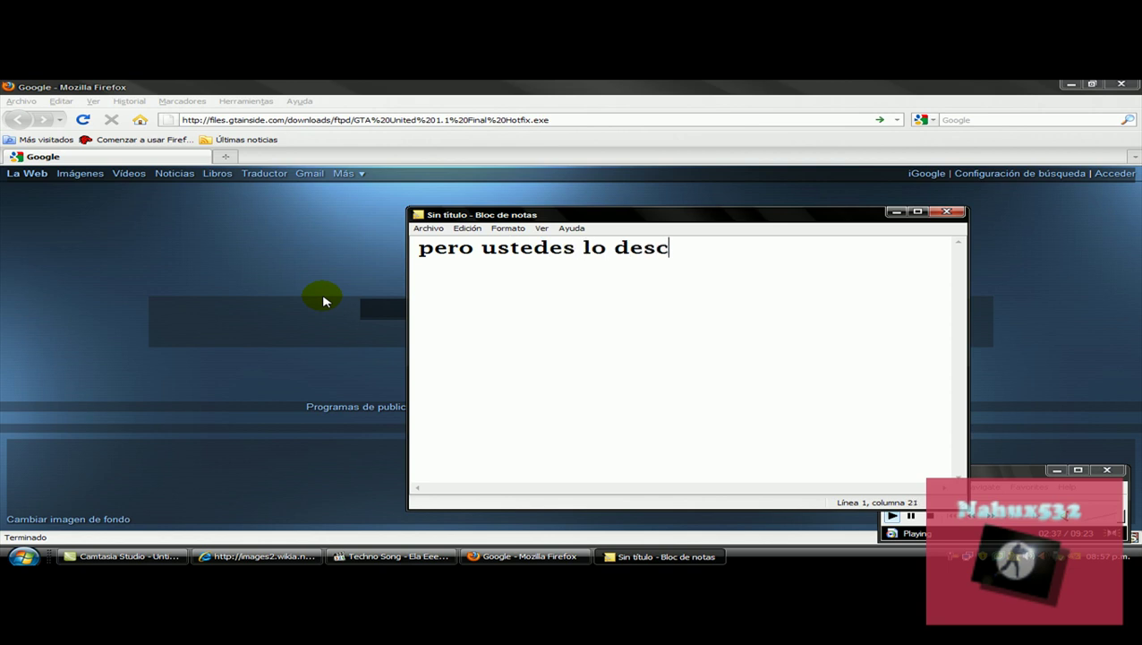
drag(812, 297, 199, 340)
key(BackSpace)
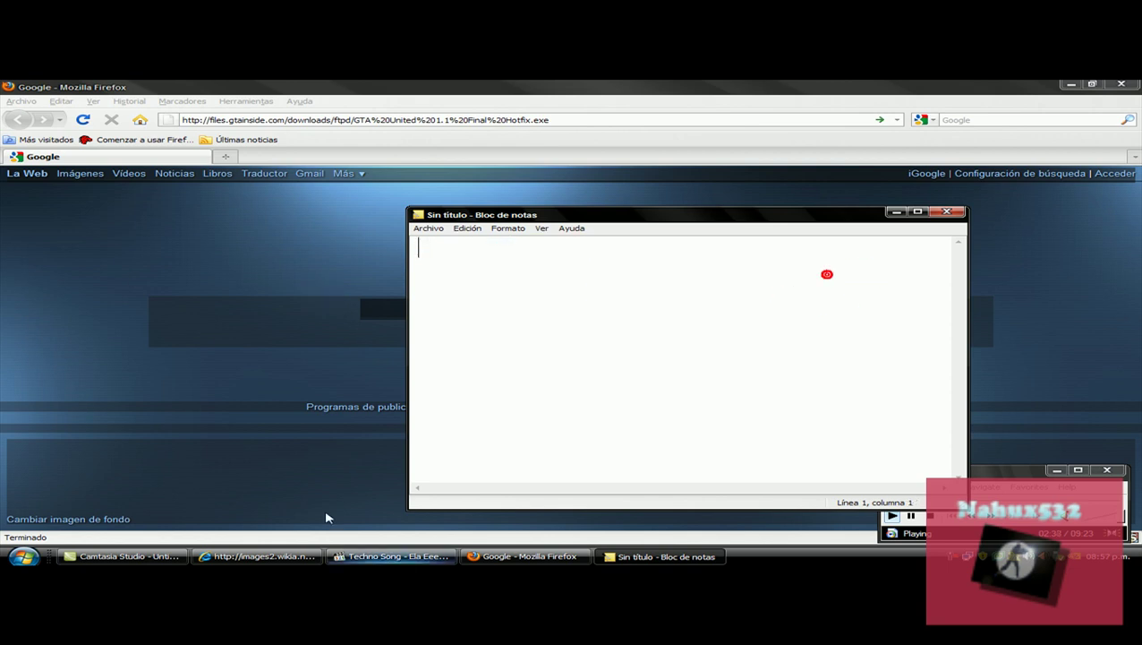
- Clear the Firefox window off the desktop and bring back the blank note
click(629, 556)
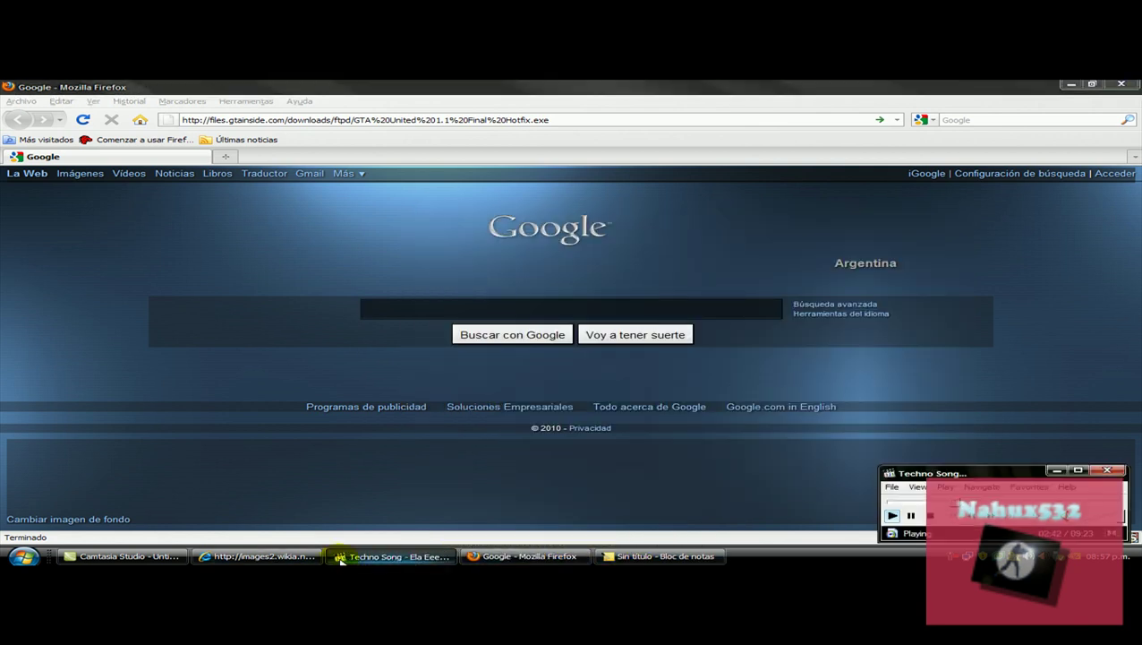
click(527, 556)
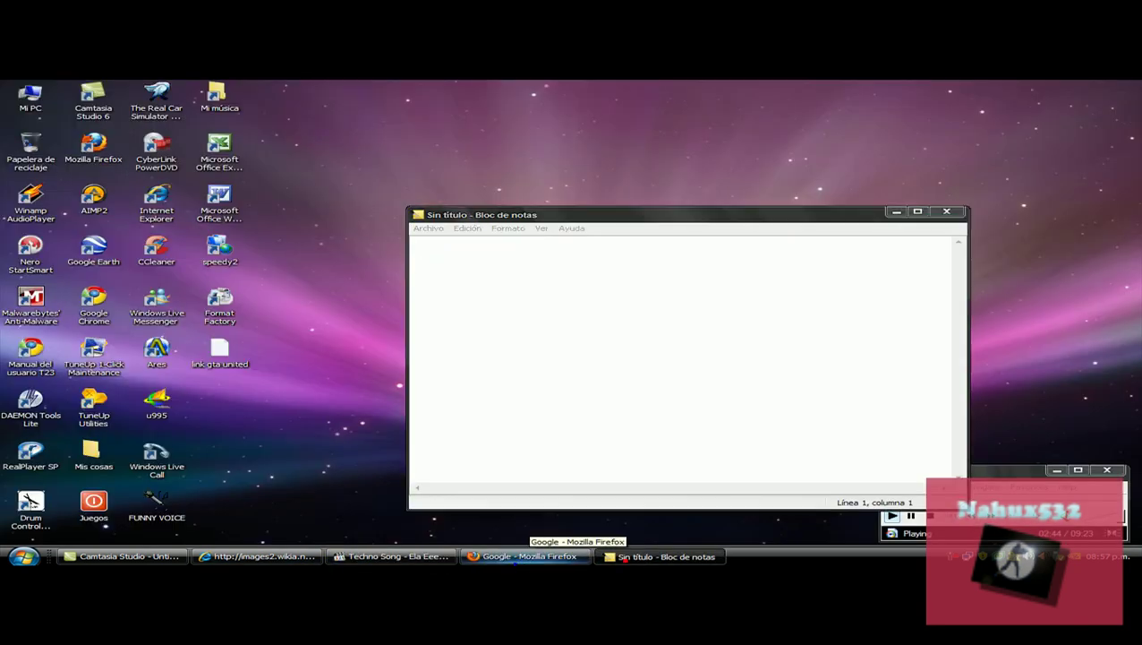
click(625, 557)
text(Bien ya)
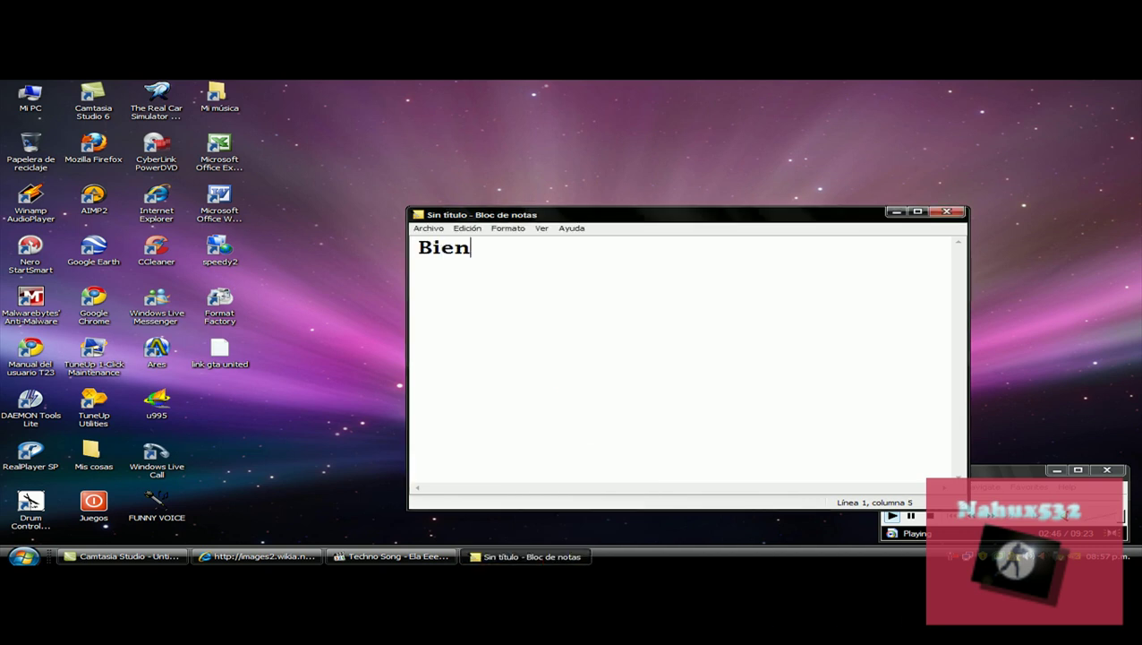
key(BackSpace)
key(BackSpace)
key(BackSpace)
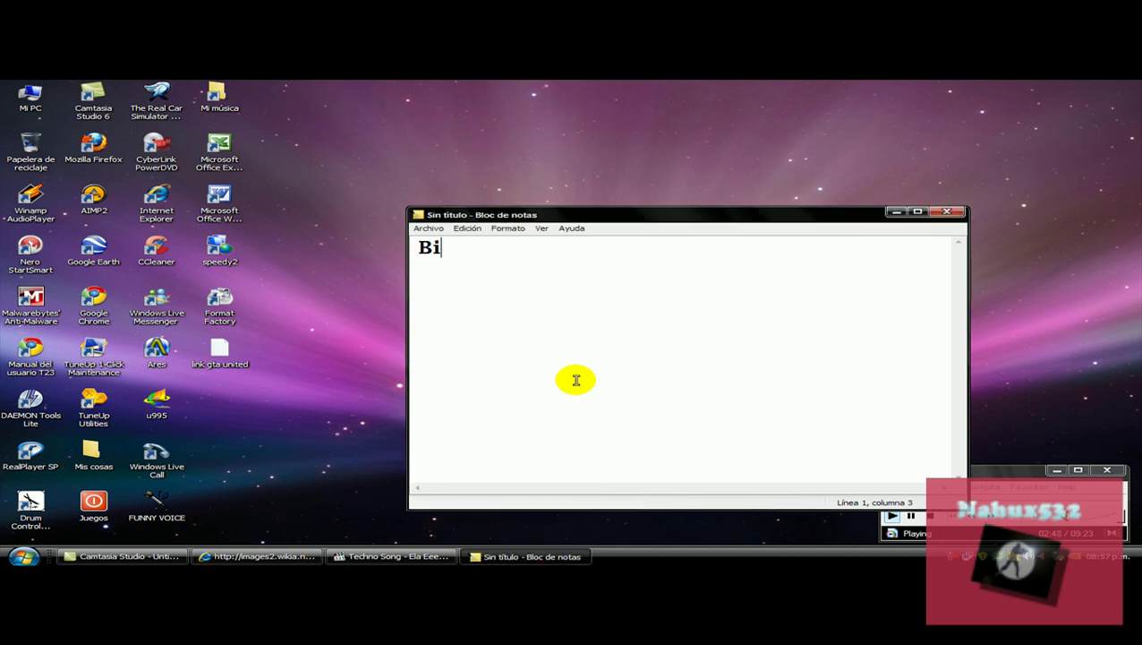
- Write "ya descargado se van a la carpeta donde lo descargo" in the note and erase it
text(ya descargado ds)
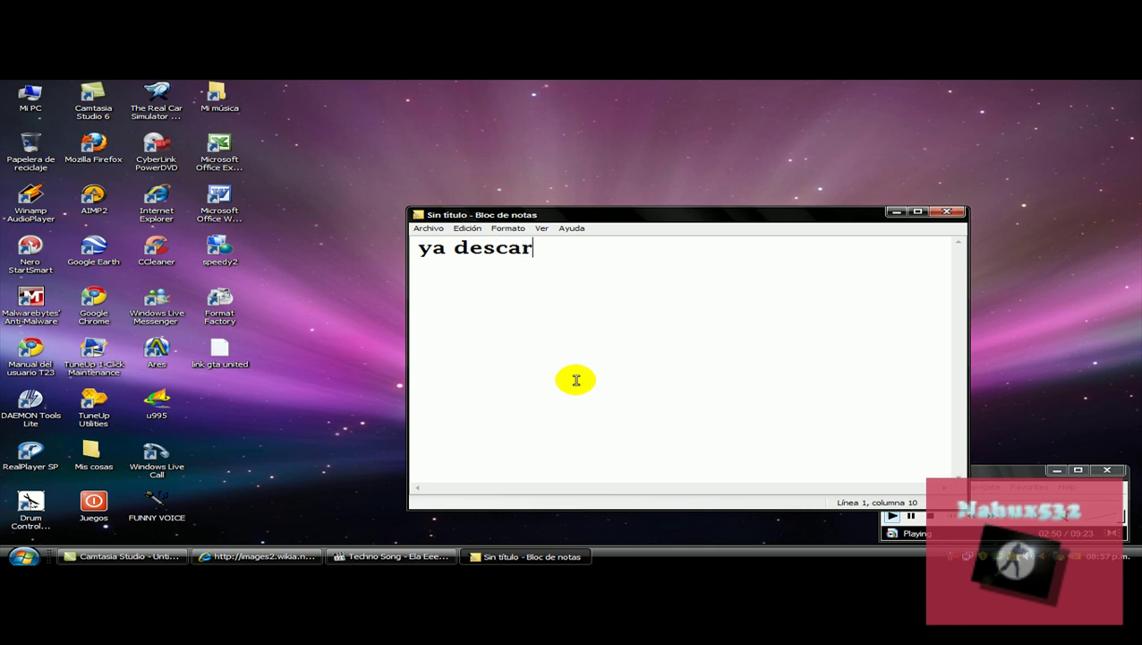
key(BackSpace)
text(se van a la)
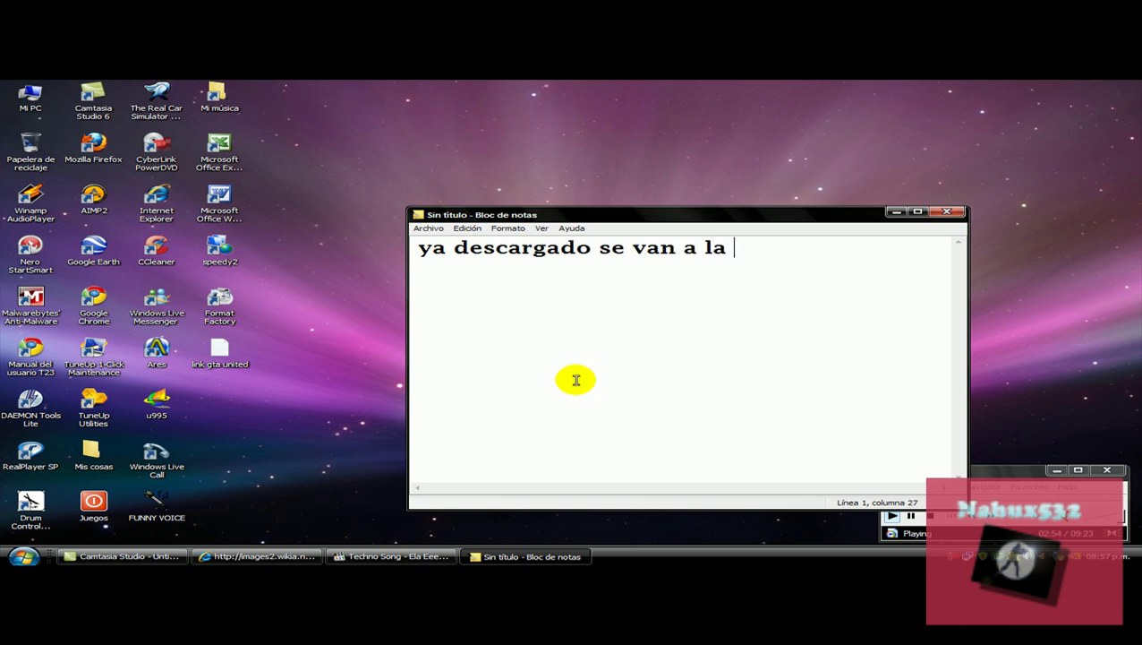
text( carpeta donde )
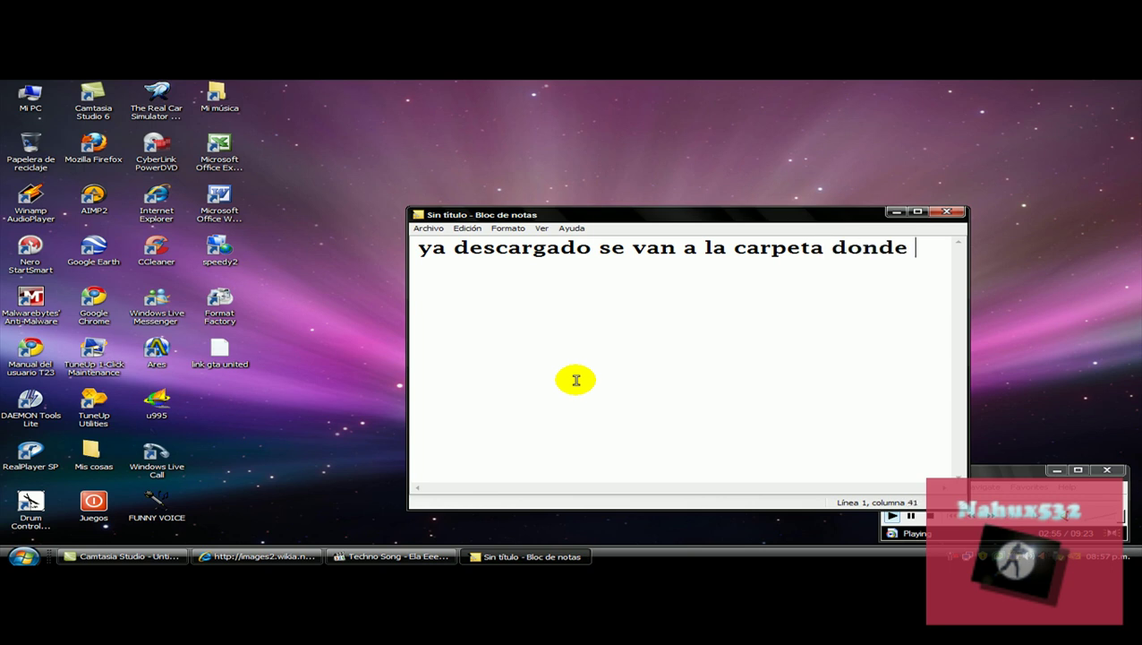
text(lo desca)
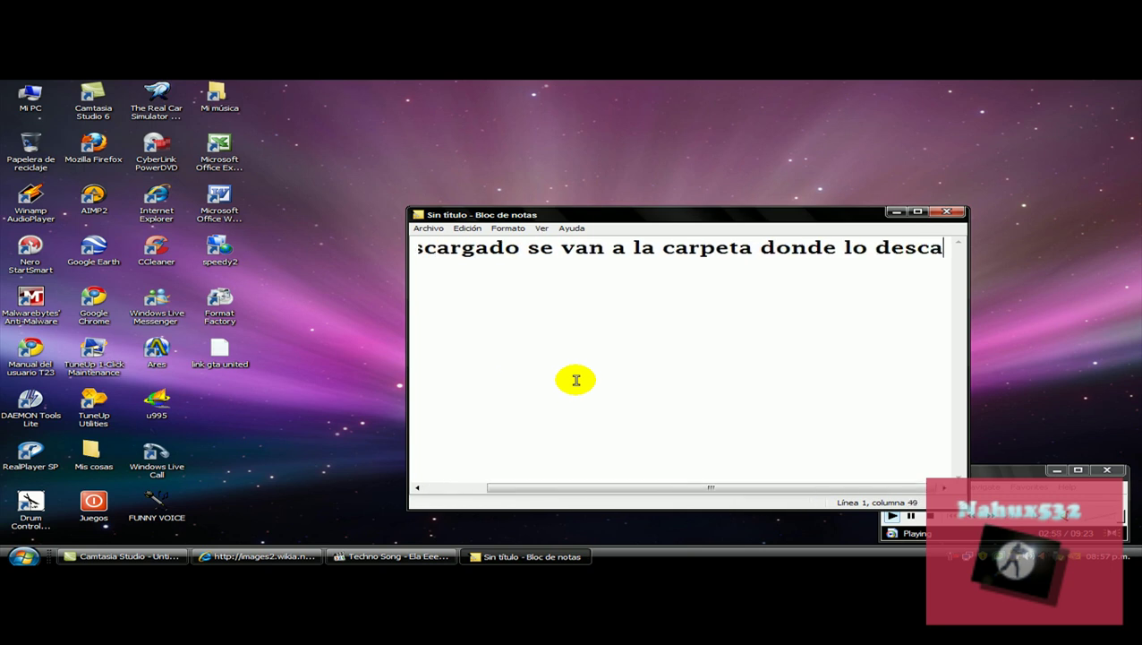
text(rgo)
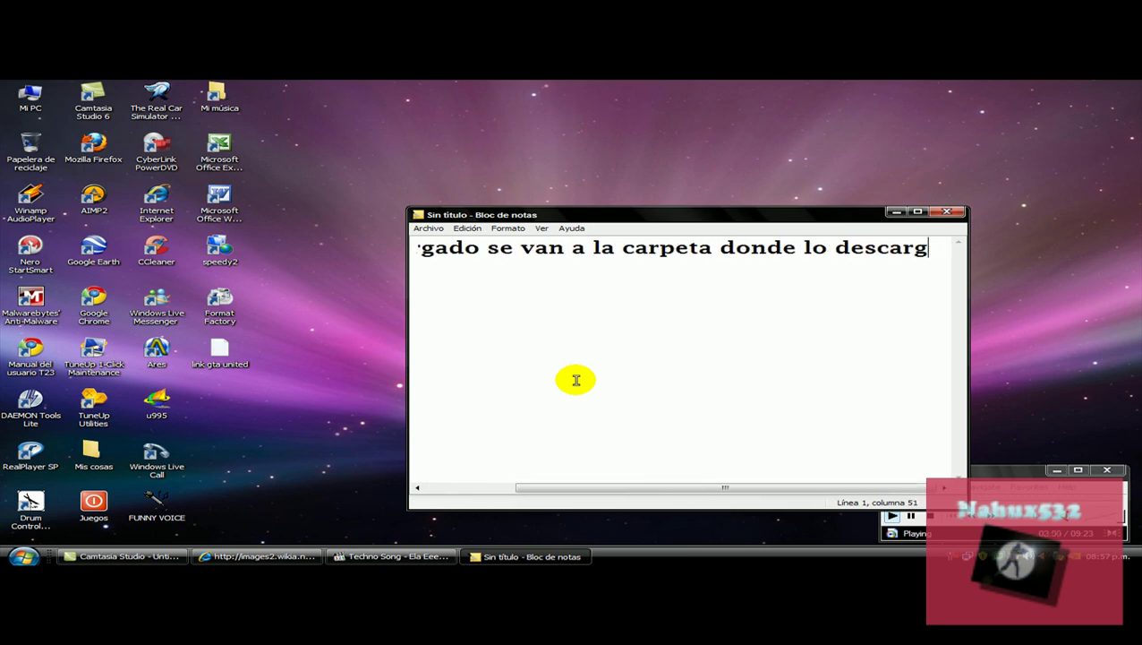
key(ctrl+a)
key(Delete)
- Minimize the note and open the Downloads folder in Mis documentos, locating the GTA United 1.1 Final Hotfix file
click(528, 556)
click(22, 556)
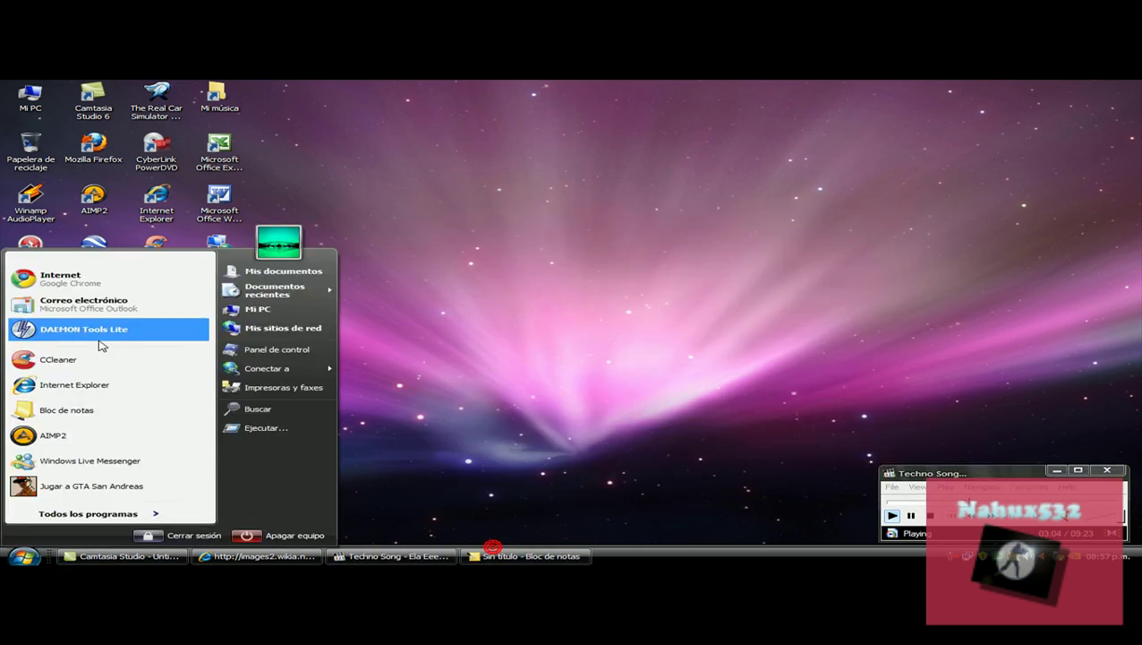
click(240, 267)
double_click(408, 387)
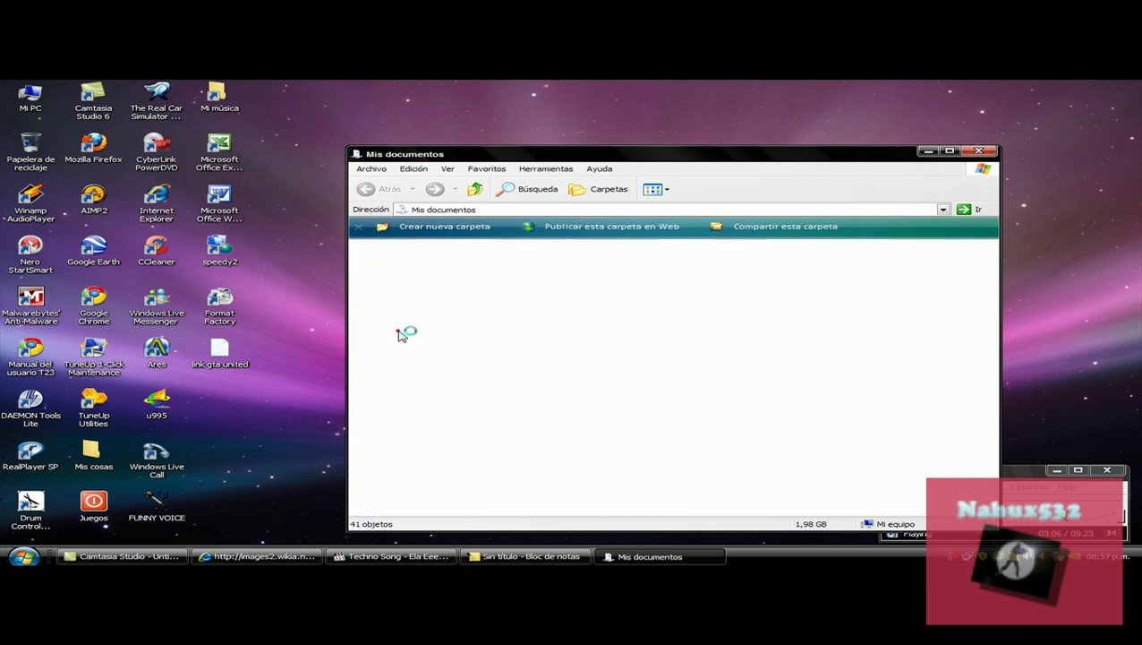
scroll(631, 387, down, 2)
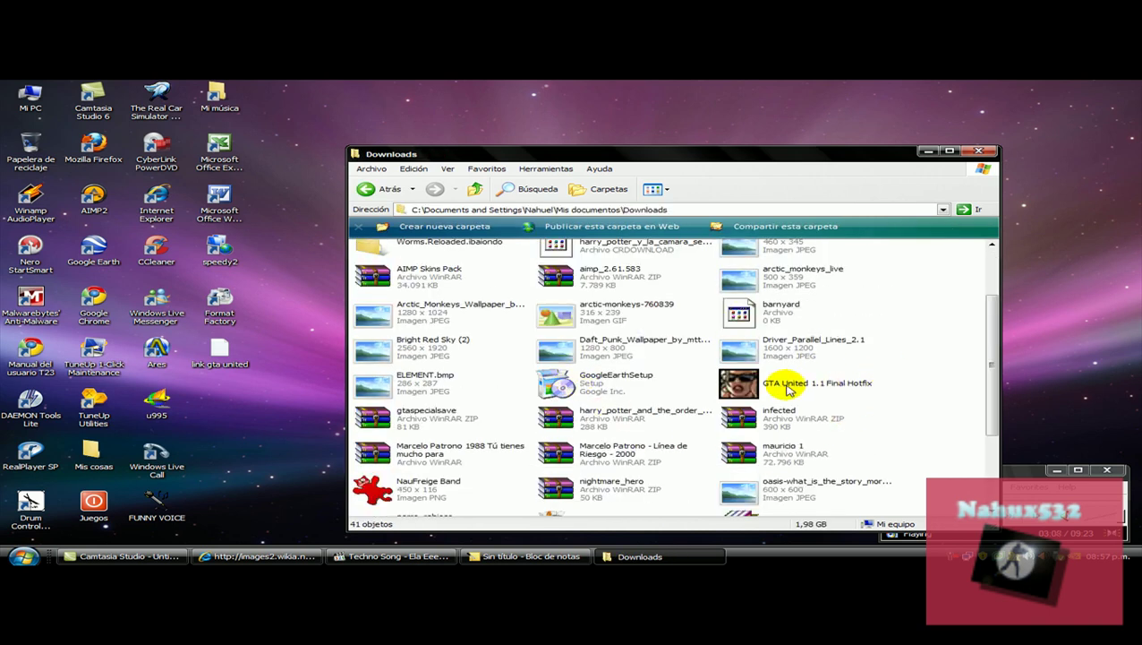
- Bring back the note, write "le dan doble click a un icono con una chica" and erase it
click(555, 556)
text(s)
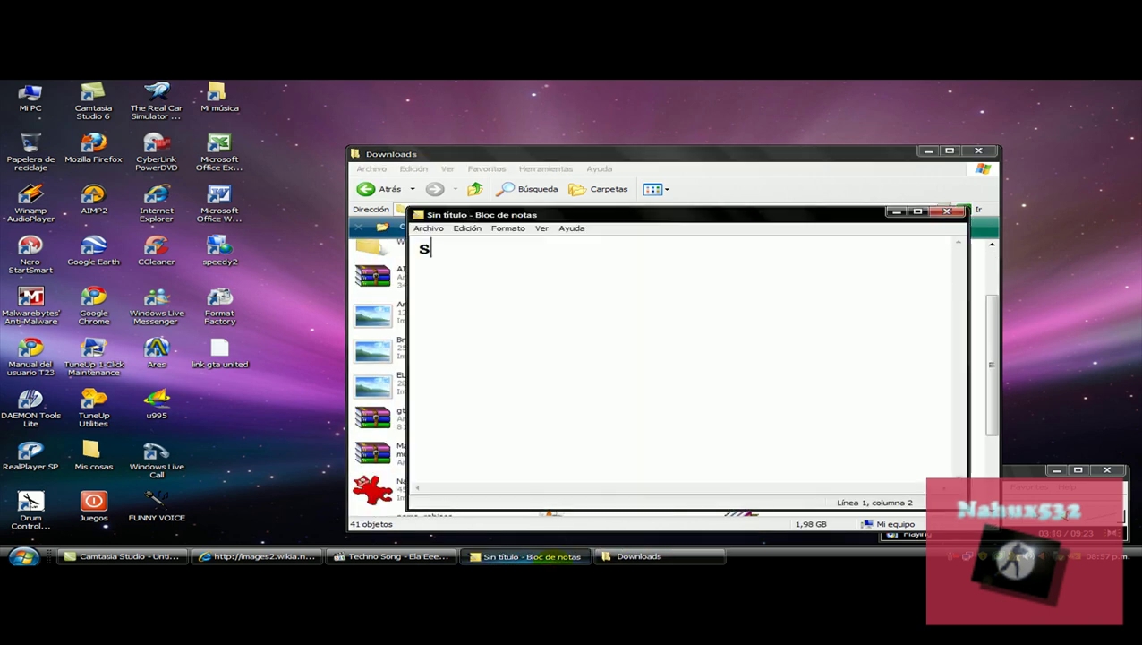
key(BackSpace)
key(BackSpace)
text(e dan)
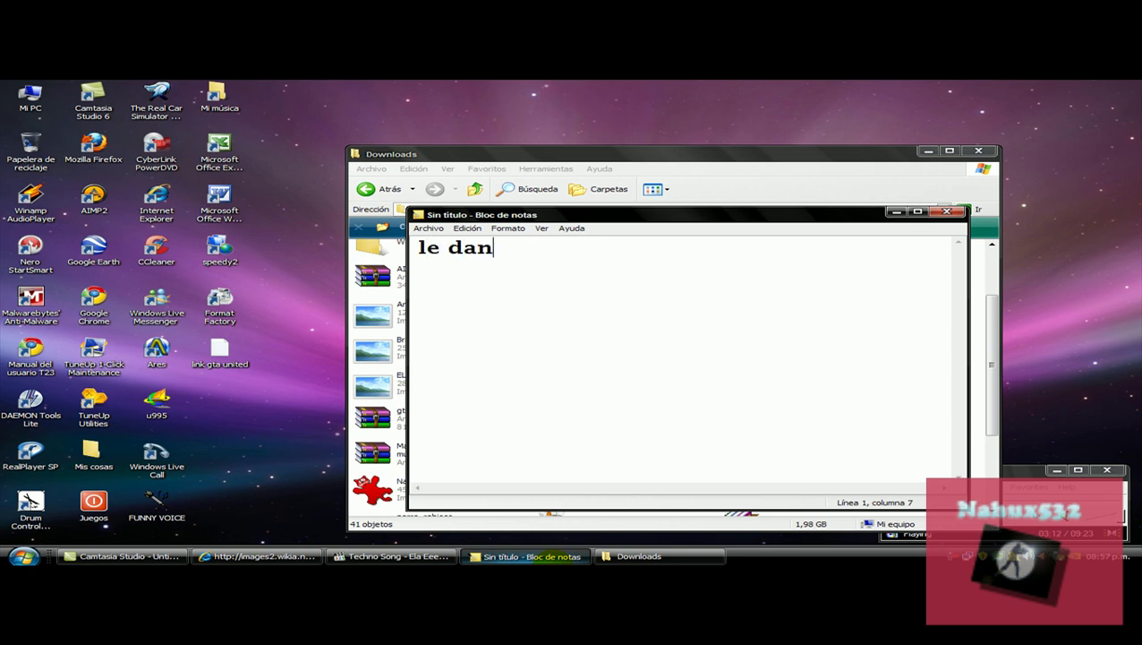
text( doble click a un icono con una chica)
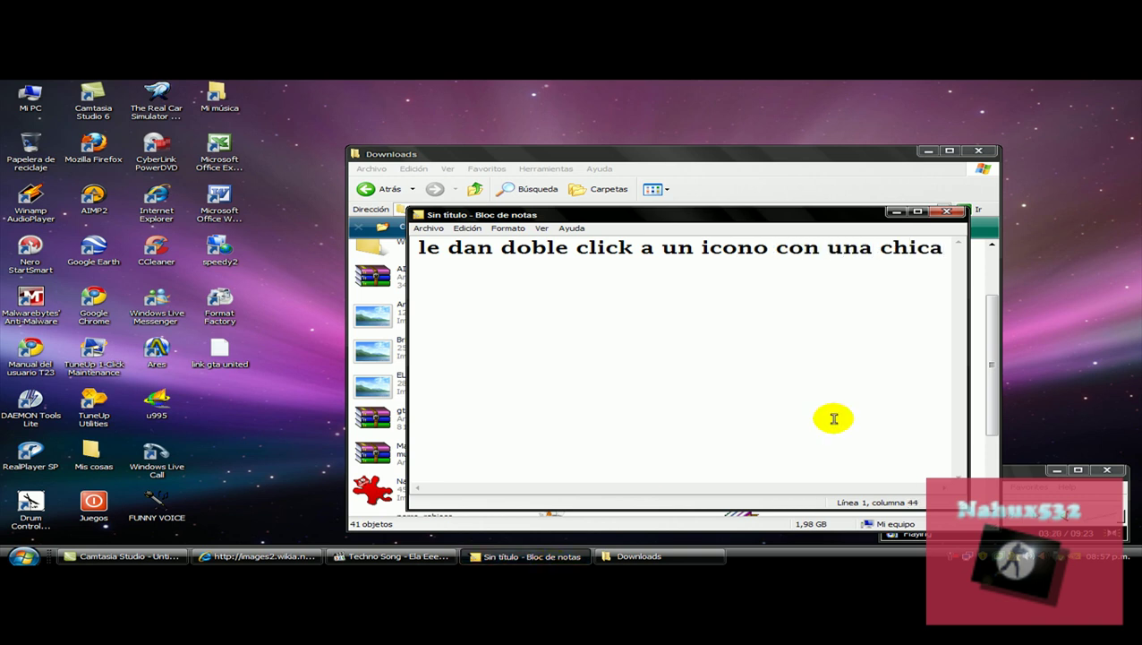
key(ctrl+a)
key(Delete)
- Minimize the note and run GTA United 1.1 Final Hotfix from the Downloads folder
click(531, 556)
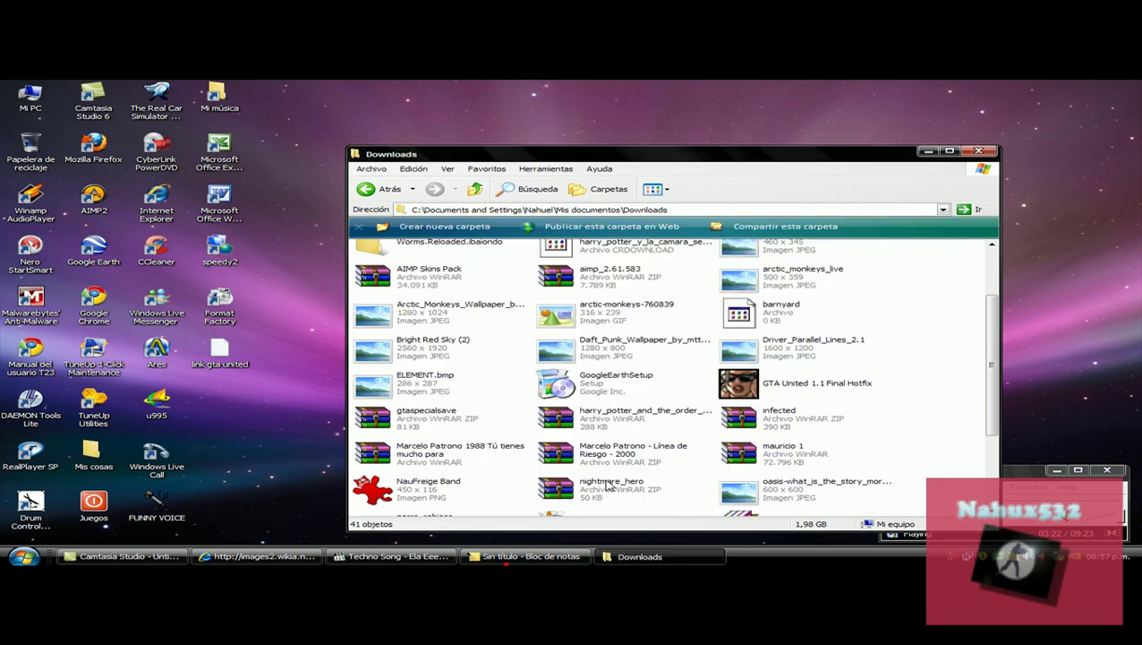
click(768, 382)
double_click(769, 382)
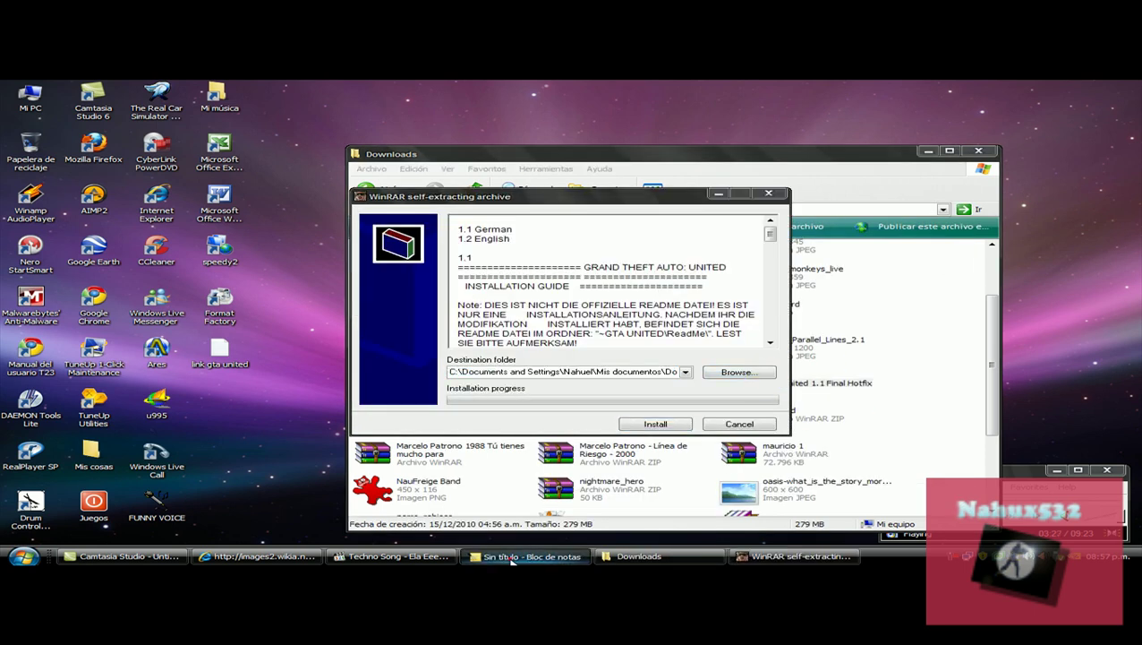
- Bring back the note, write "les va a aparecer un WinRAR auto extraible" and erase it
click(510, 557)
text(les va a)
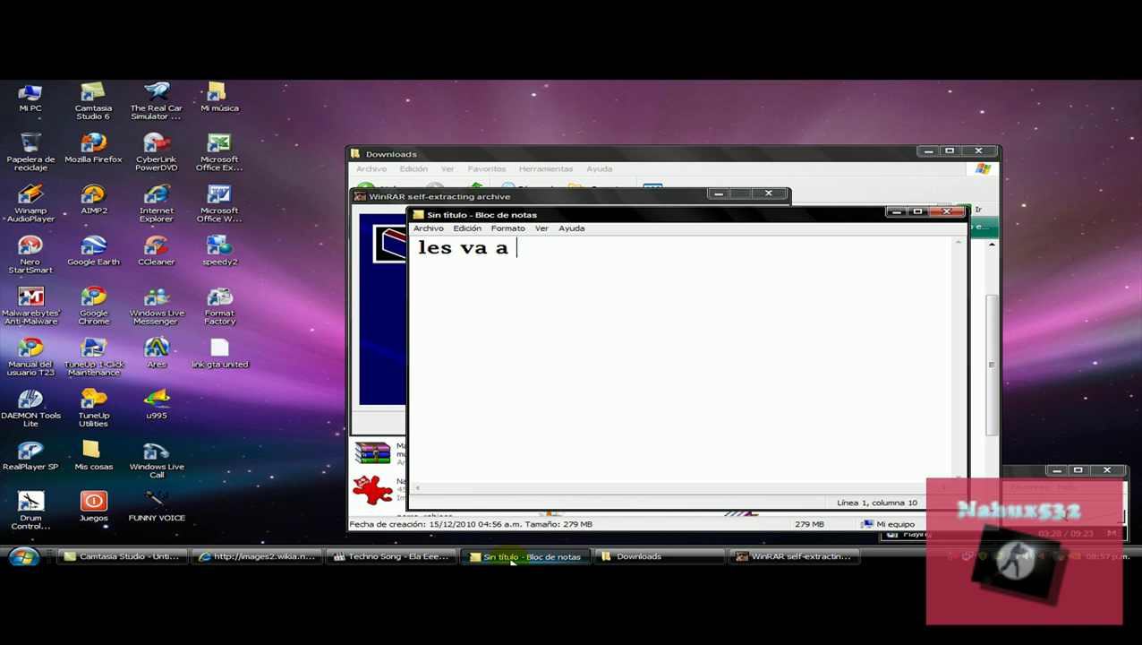
text( aparecer un)
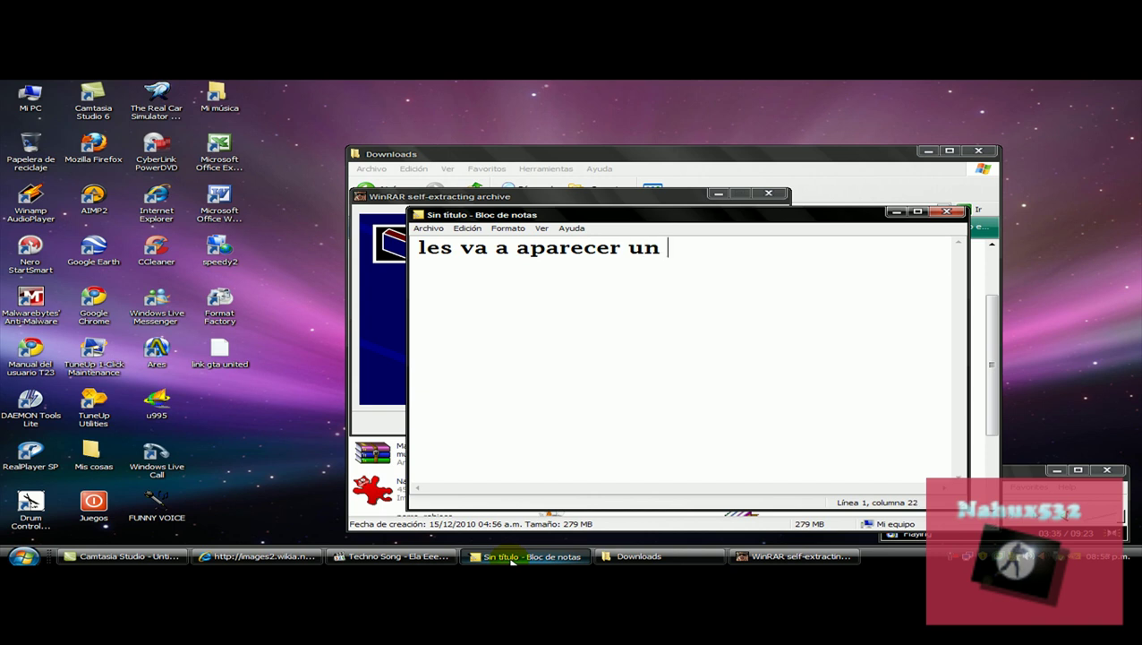
text( WinRAR)
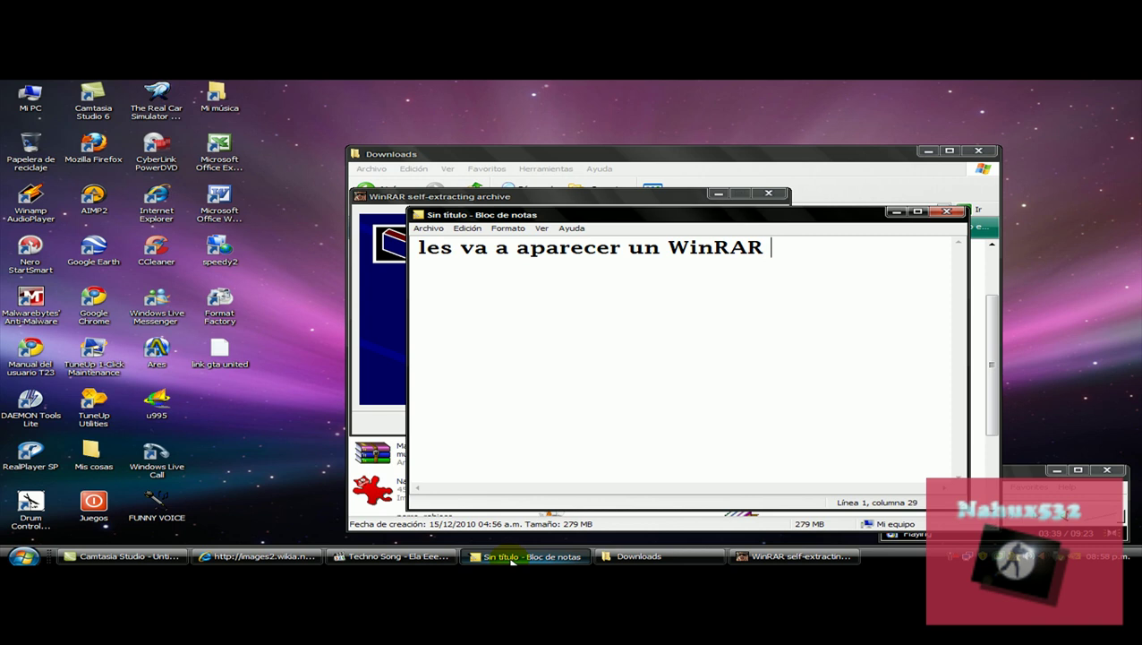
text( auto extraible)
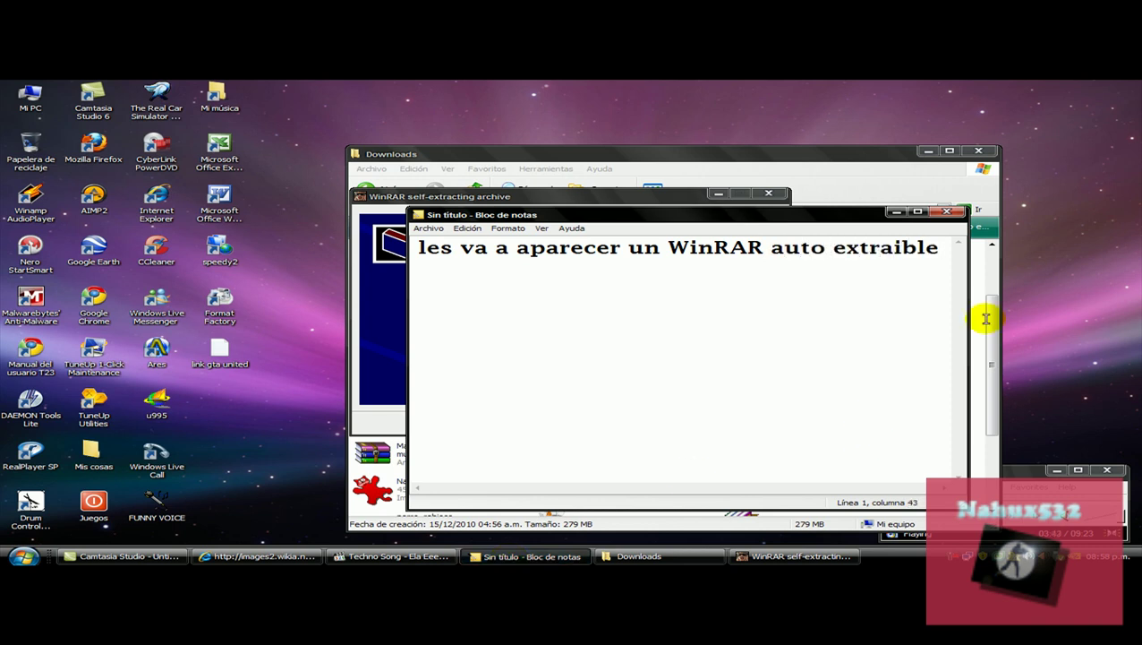
drag(938, 247, 354, 258)
key(BackSpace)
- Write "Ustedes le dan donde dice install" in the note and move its window over the WinRAR installer
text(Ustedes)
drag(471, 215, 338, 198)
text(le dan donde didc)
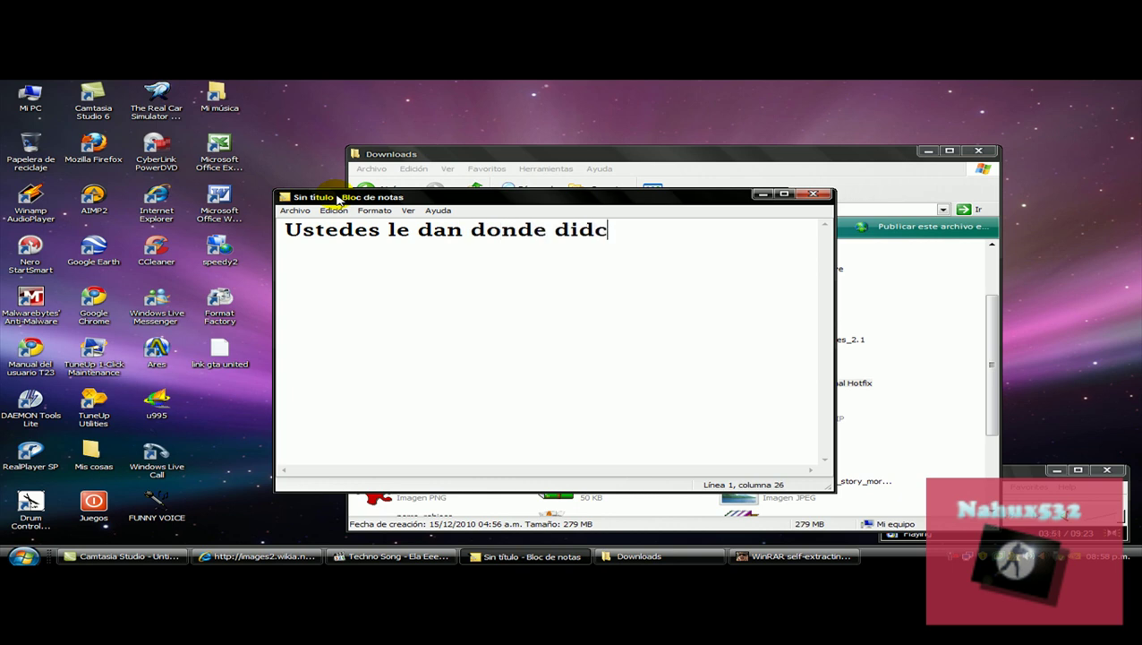
key(BackSpace)
key(BackSpace)
text(ce install)
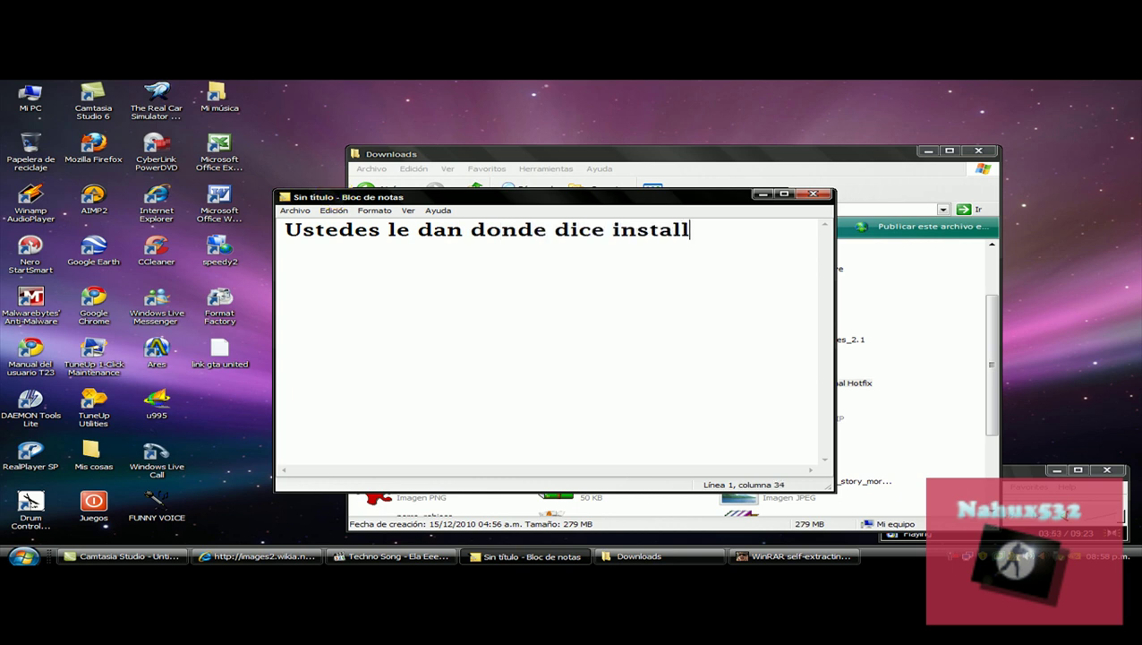
- Continue the message with "y lo empieza a instalar...." and erase the whole line
text( y lo empieza a )
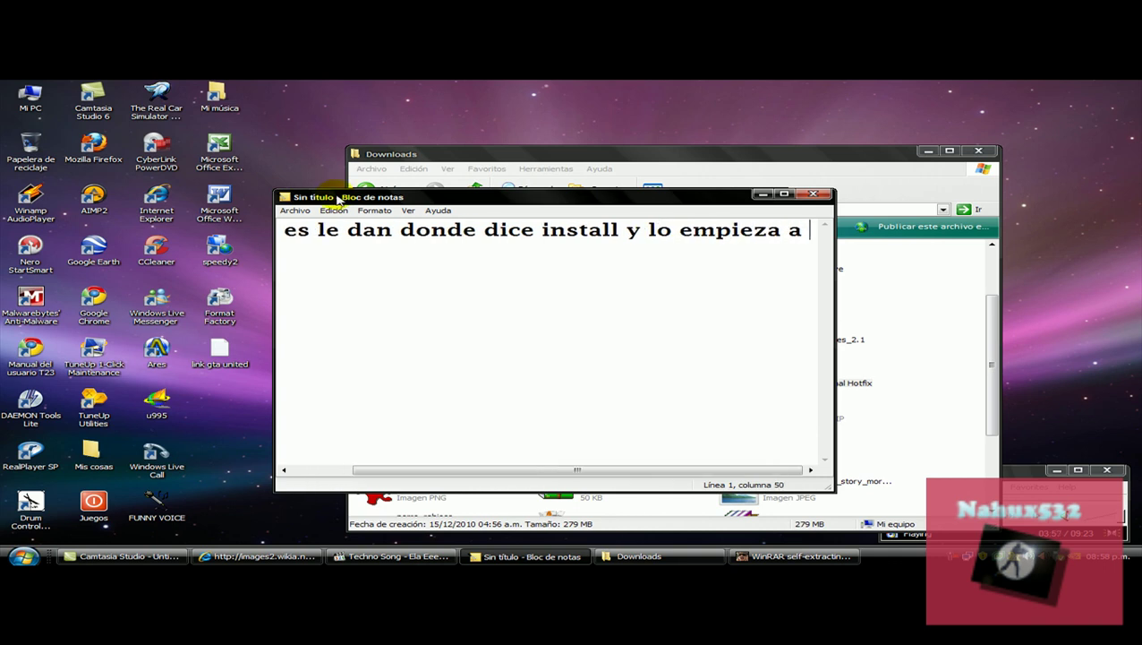
text(instalar,)
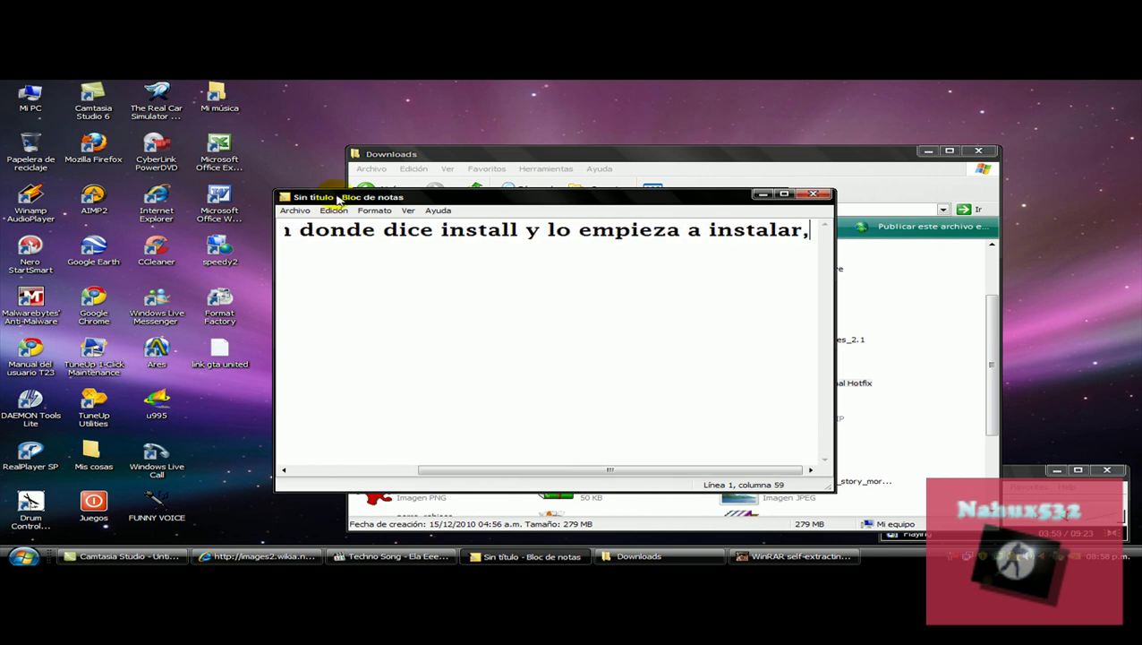
key(BackSpace)
text(....)
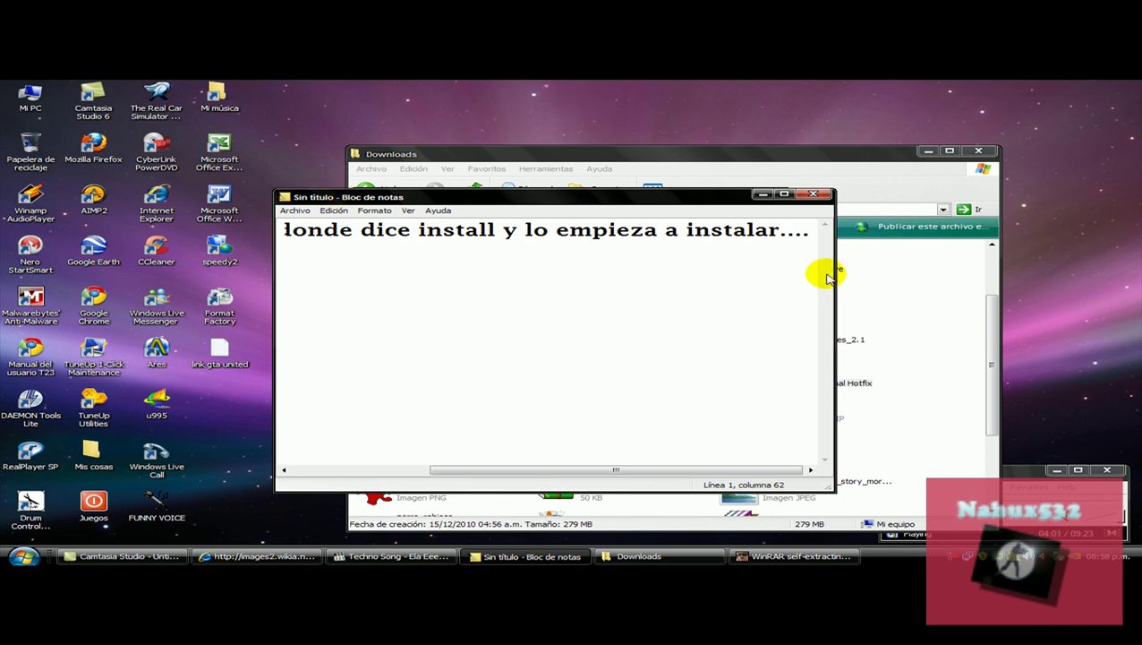
click(812, 234)
key(ctrl+a)
key(Delete)
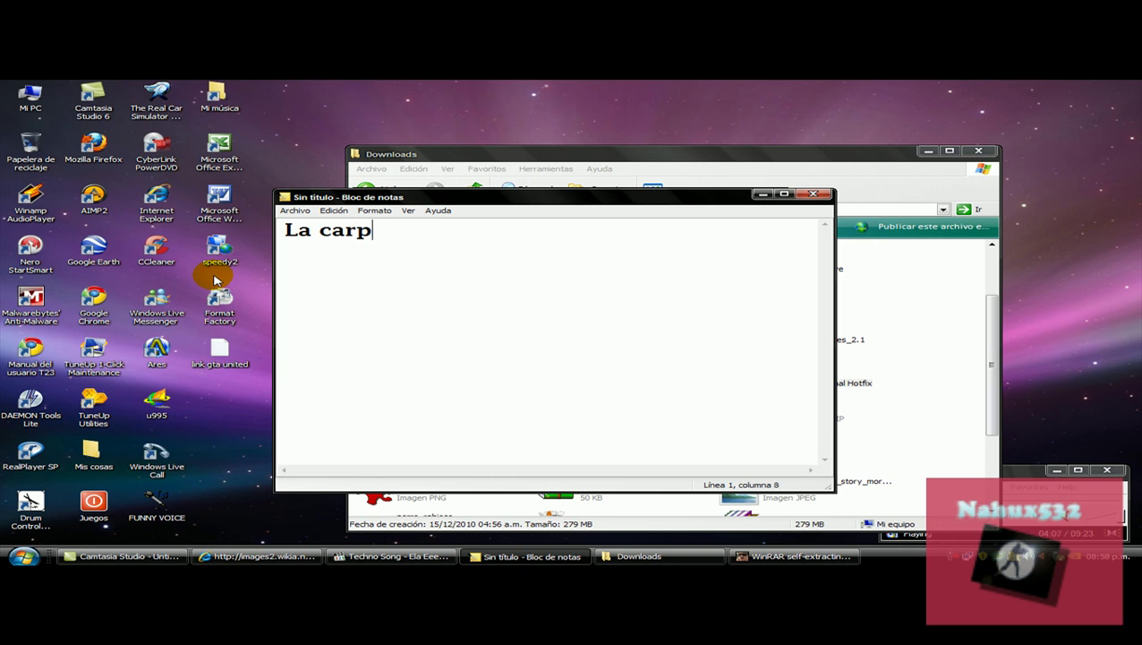
- Complete the message "La carpeta donde se instala es la del GTA San Andreas original" in the note and erase it
text(onde e)
text(e instala)
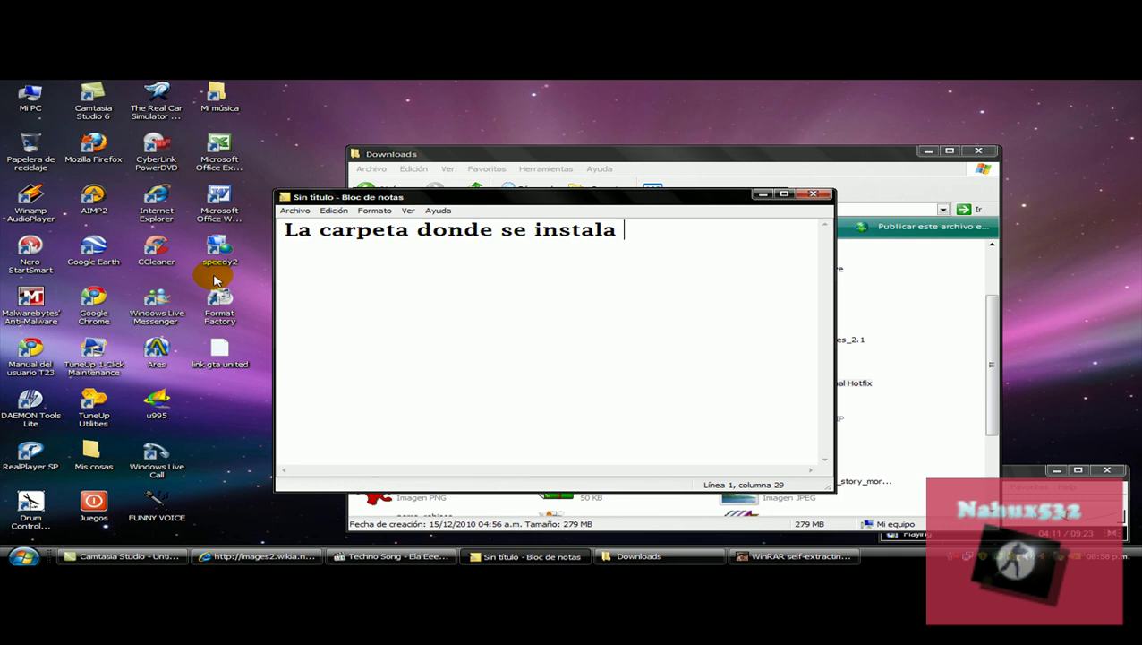
text( es la del)
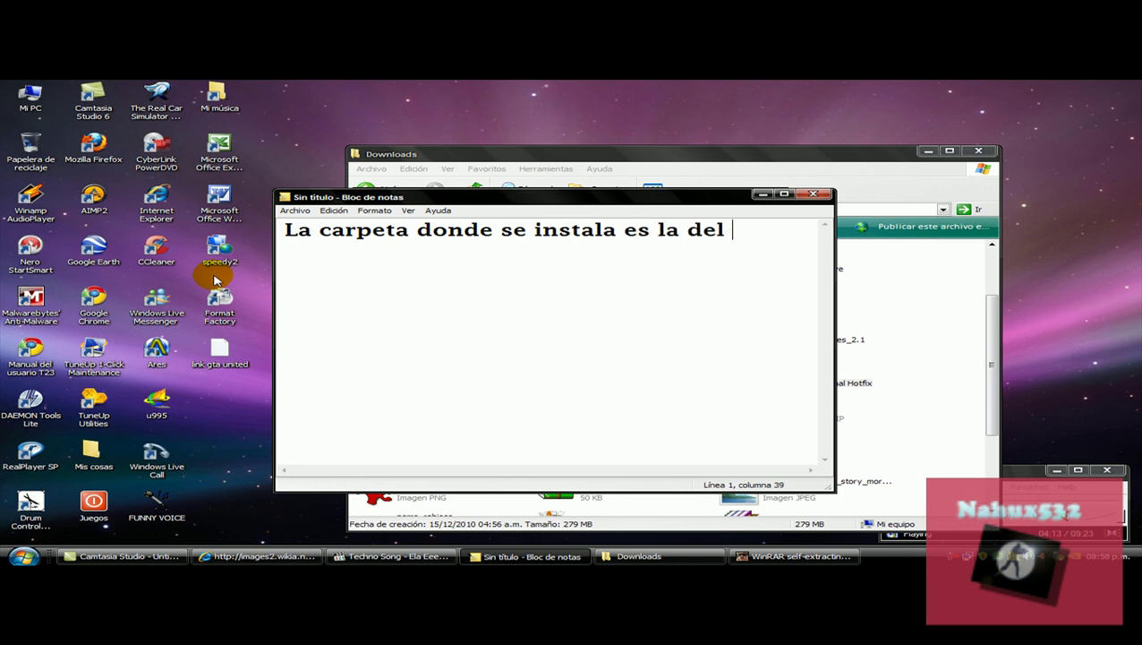
text( GTA San Andresa)
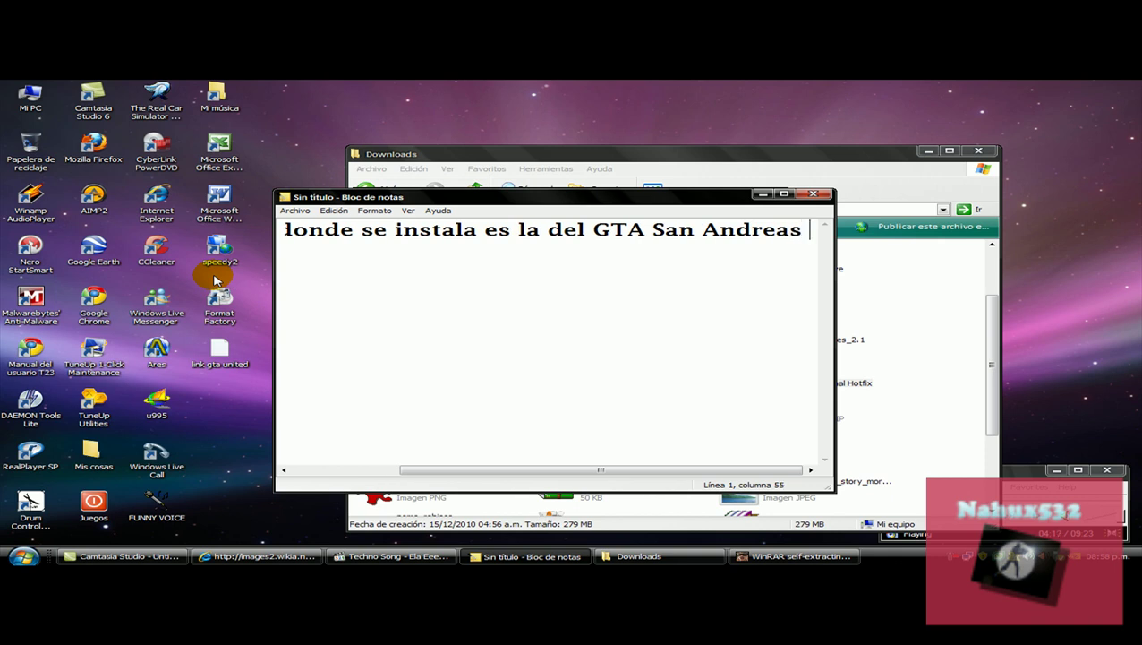
text( original)
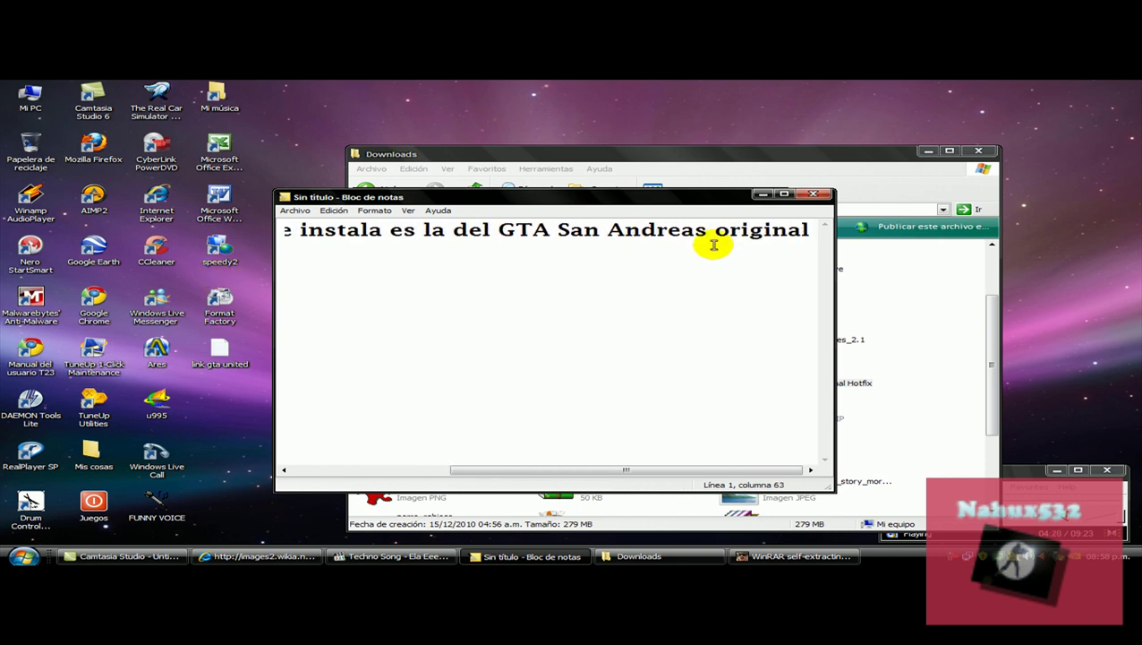
drag(811, 231, 708, 235)
key(shift+Home)
key(BackSpace)
- Write "yo les recomiendo que hagan un backup del juego por si no les corre" in the note and erase the line
text(yo)
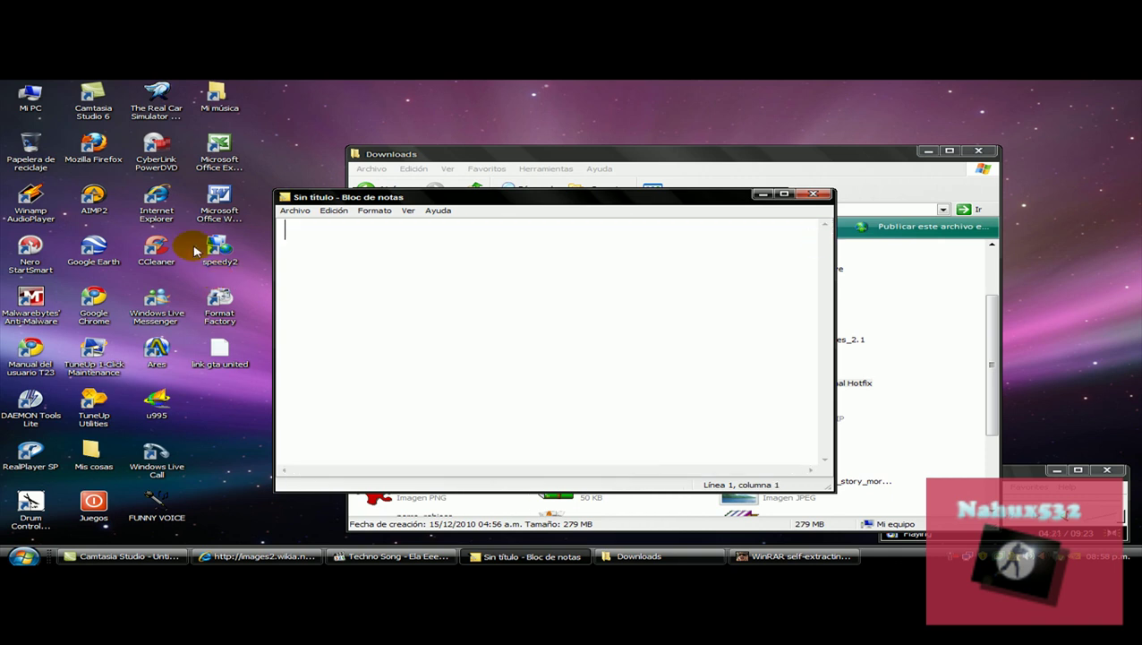
text( les recom)
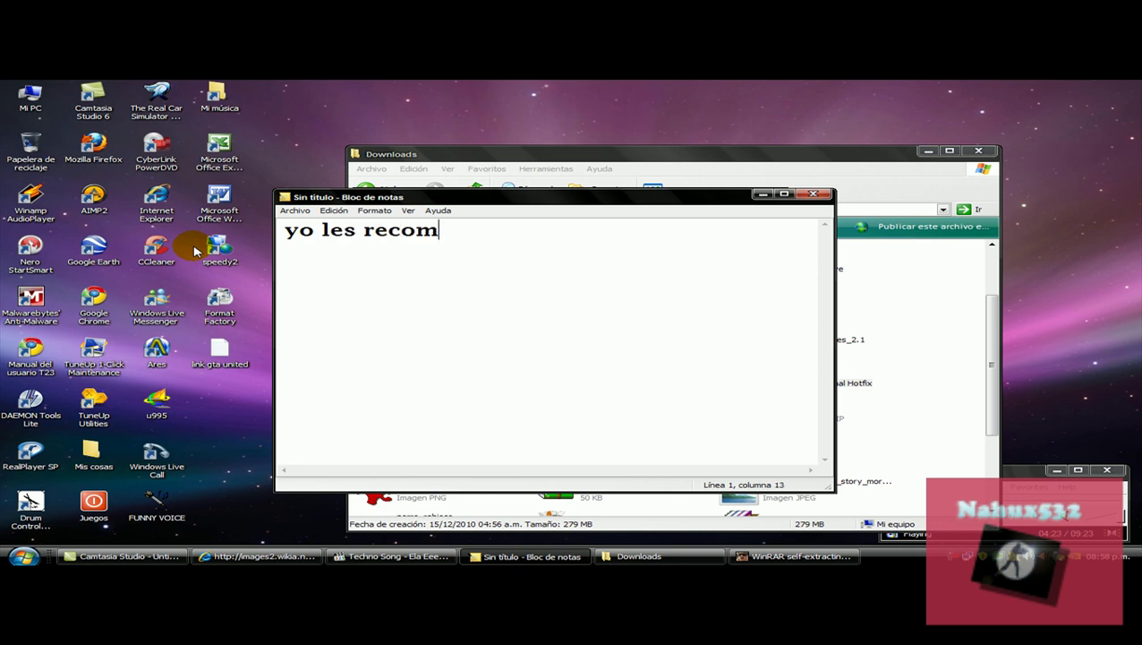
text(iendo que hagan un)
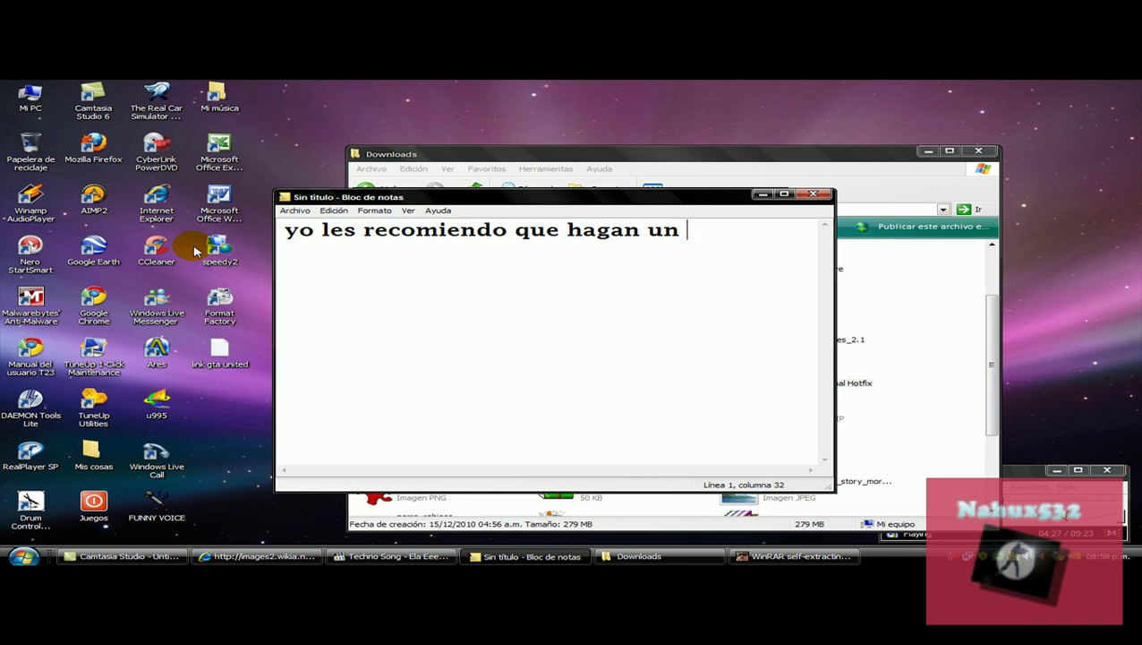
text( backup del juego p)
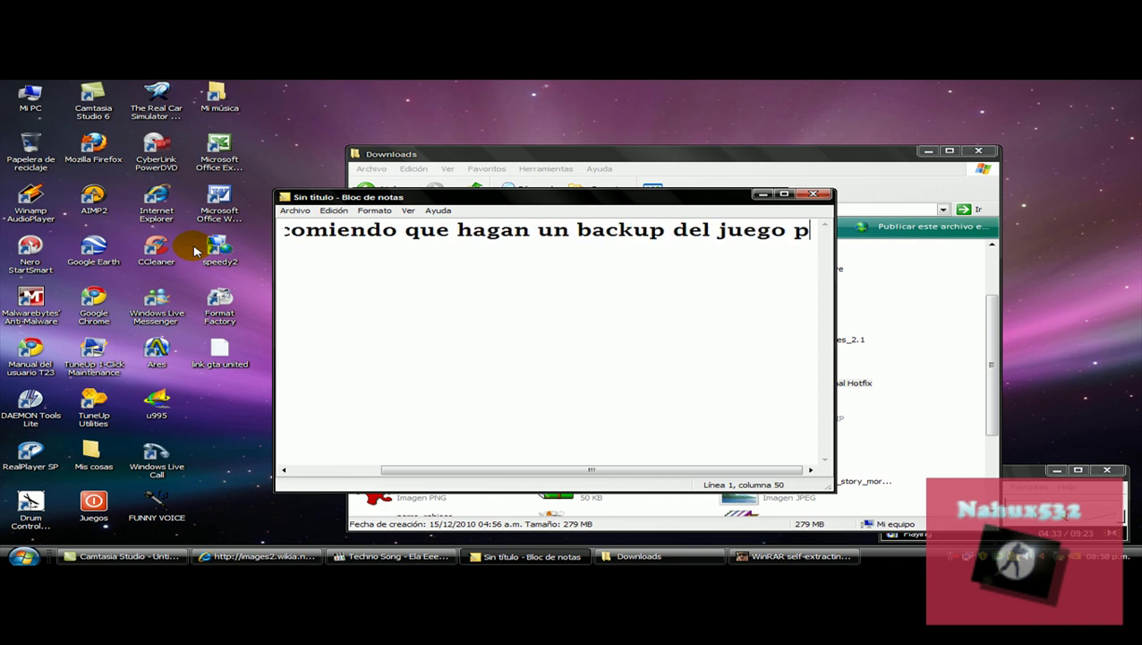
text(or si no les )
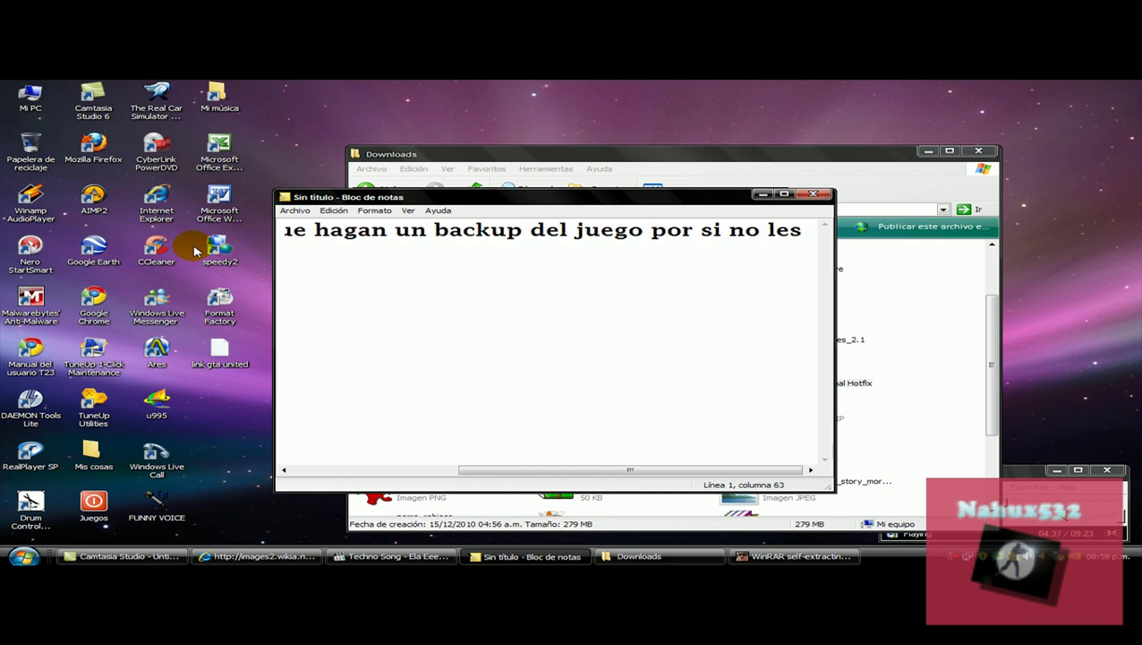
text(corre)
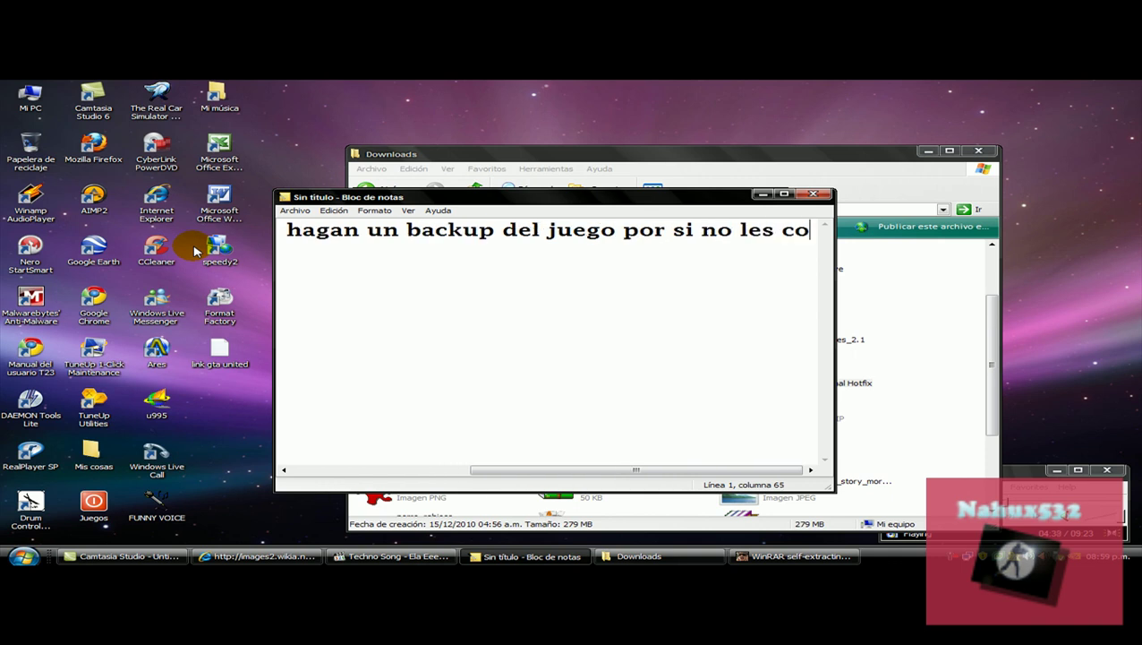
key(ctrl+shift+Left)
key(ctrl+shift+Left)
key(ctrl+shift+Left)
key(ctrl+shift+Left)
key(ctrl+shift+Left)
key(ctrl+shift+Left)
key(ctrl+shift+Left)
key(ctrl+shift+Left)
key(ctrl+shift+Left)
key(ctrl+shift+Left)
key(ctrl+shift+Left)
key(ctrl+shift+Left)
key(ctrl+shift+Left)
key(ctrl+shift+Left)
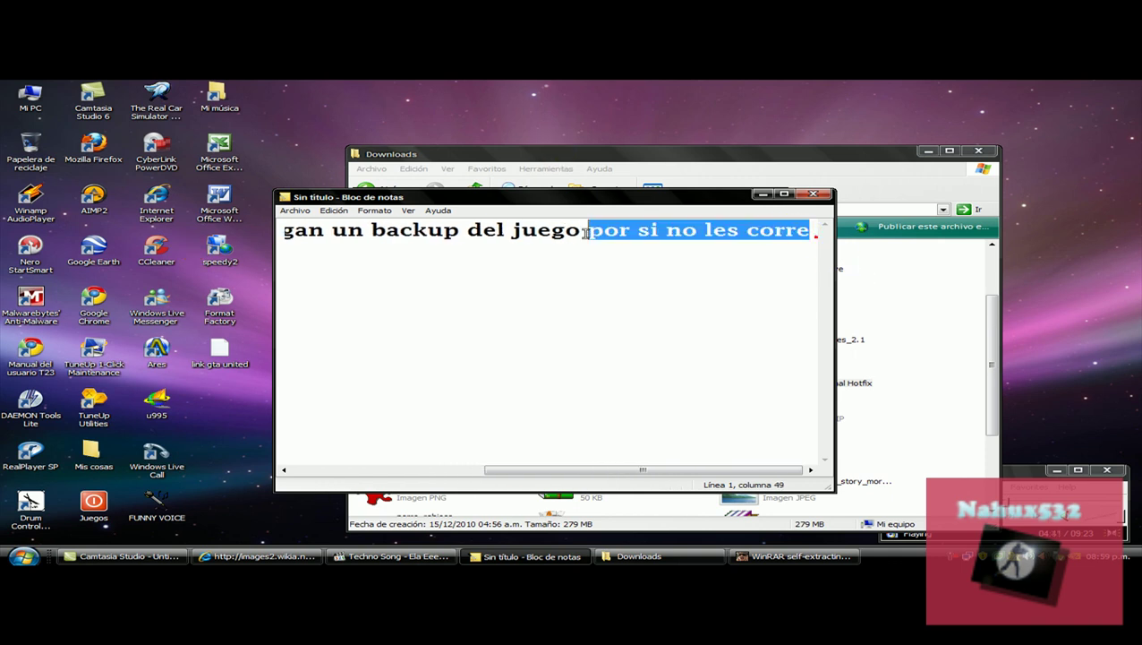
key(BackSpace)
- Write "Bueno espero que les haya gustado el video-tutorial, y no se olviden de comentar y puntuar los videos," in the note and erase it
text(Bue)
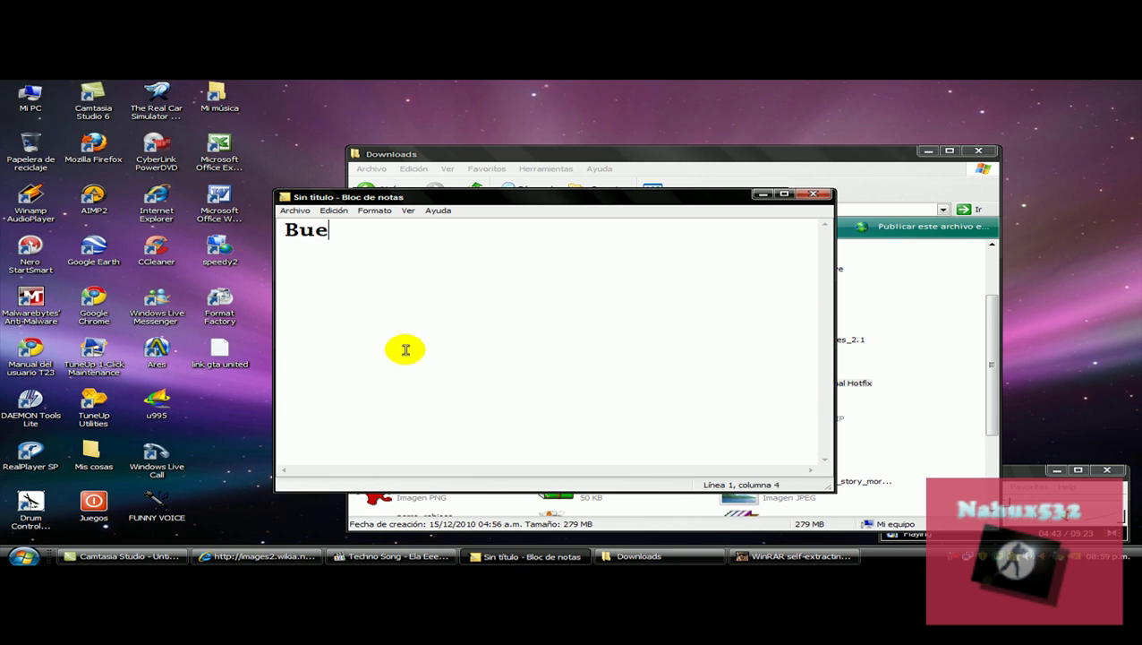
text(no espero que les haya u)
text(ustado el video)
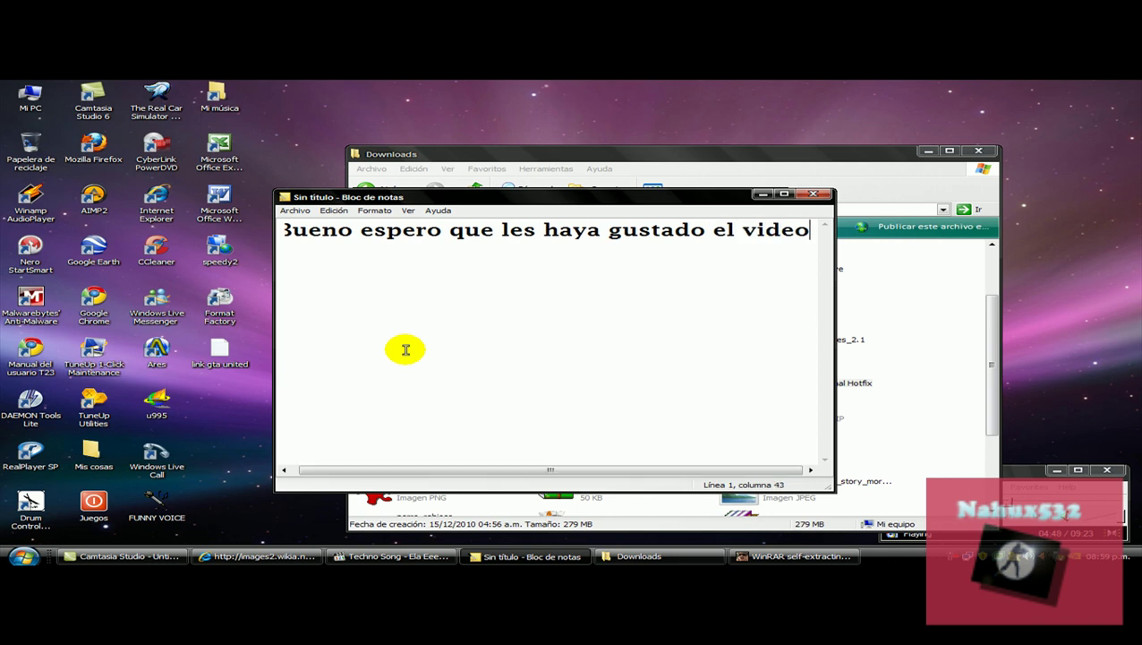
text(-tutorial)
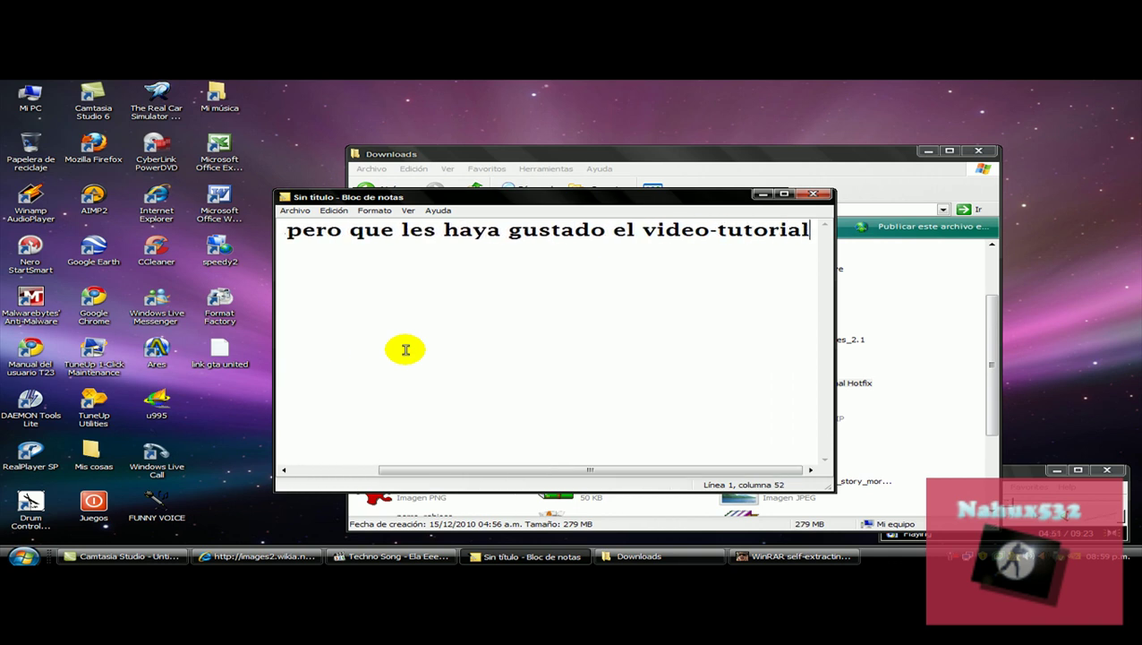
text(, y no)
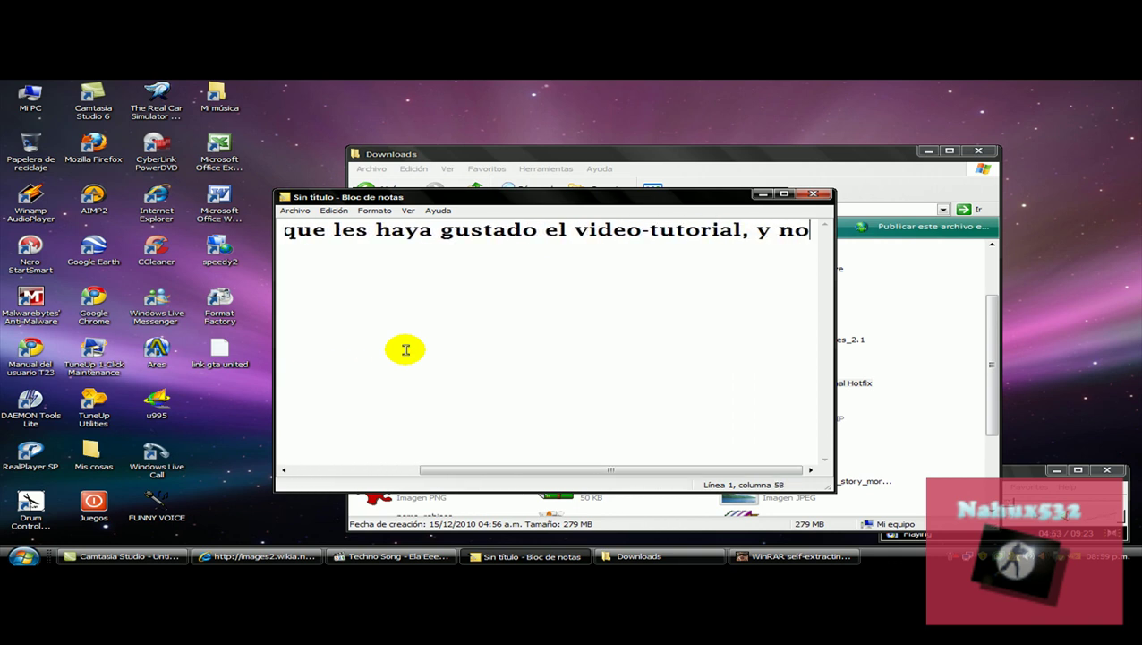
text( se olviden de co)
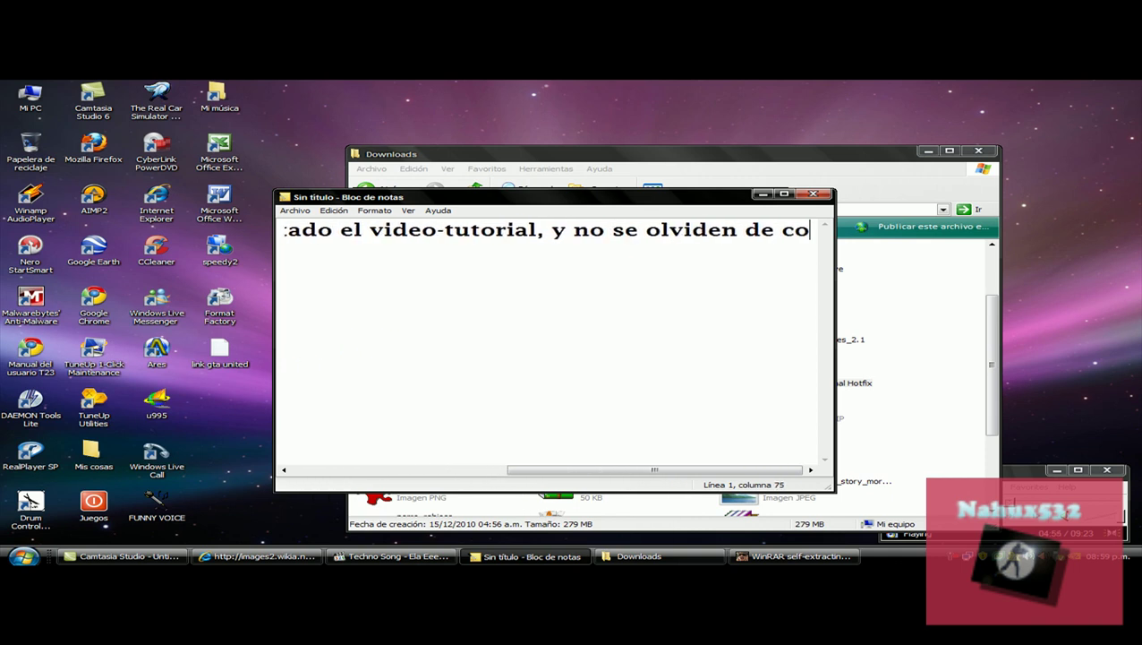
text(mentar y punt)
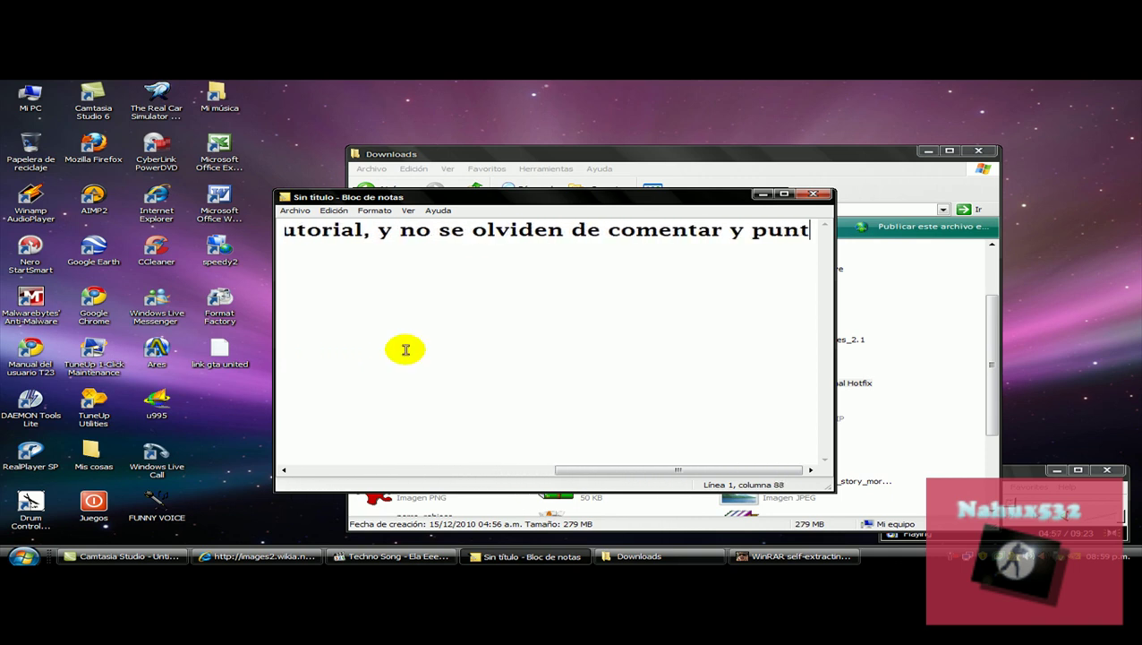
text(uar los vi)
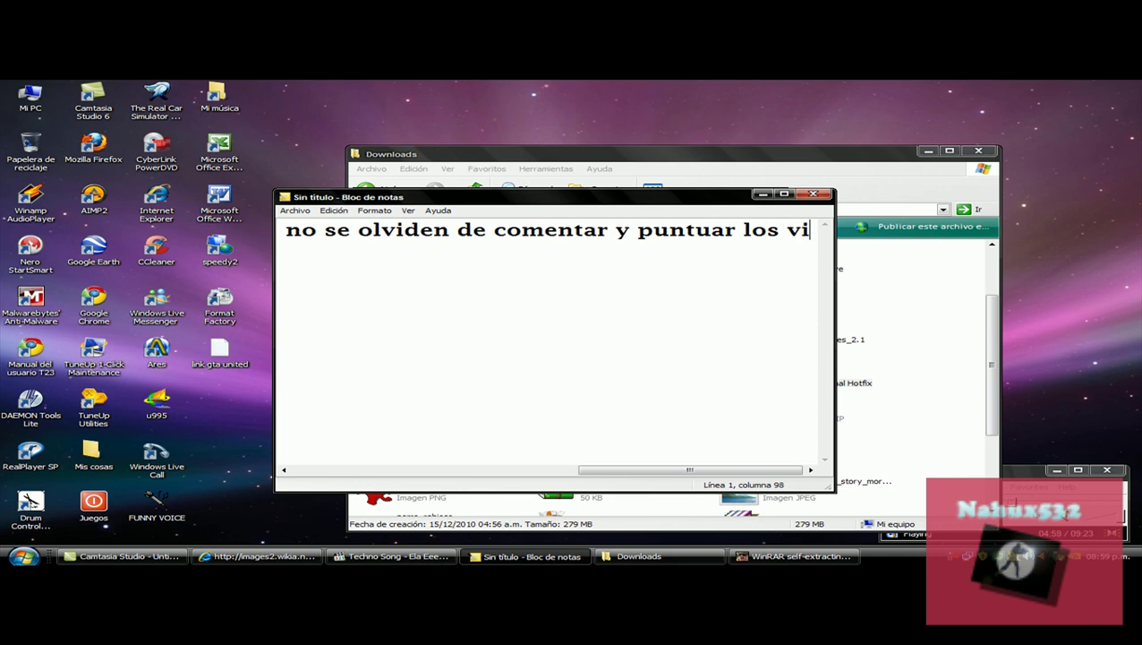
text(deos,)
drag(829, 273, 123, 276)
key(BackSpace)
- Write "SUSCRIBANSE!!! plis!" in the note, correcting the spelling, and erase it
text(SUSCRIBANDSE)
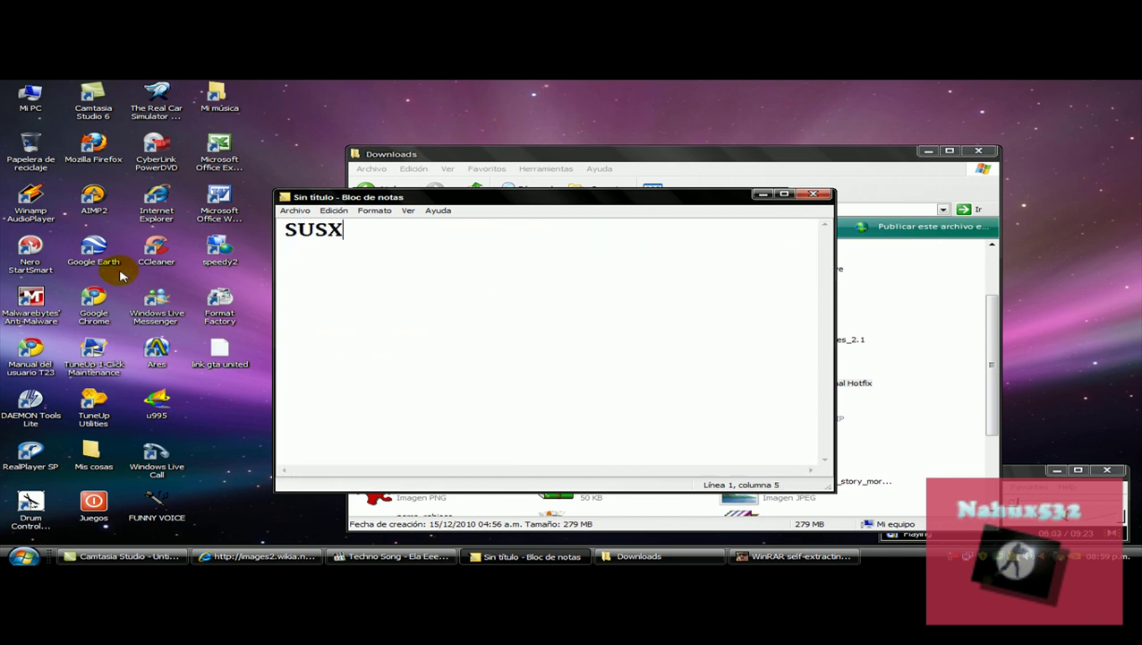
key(BackSpace)
key(BackSpace)
key(BackSpace)
text(SE)
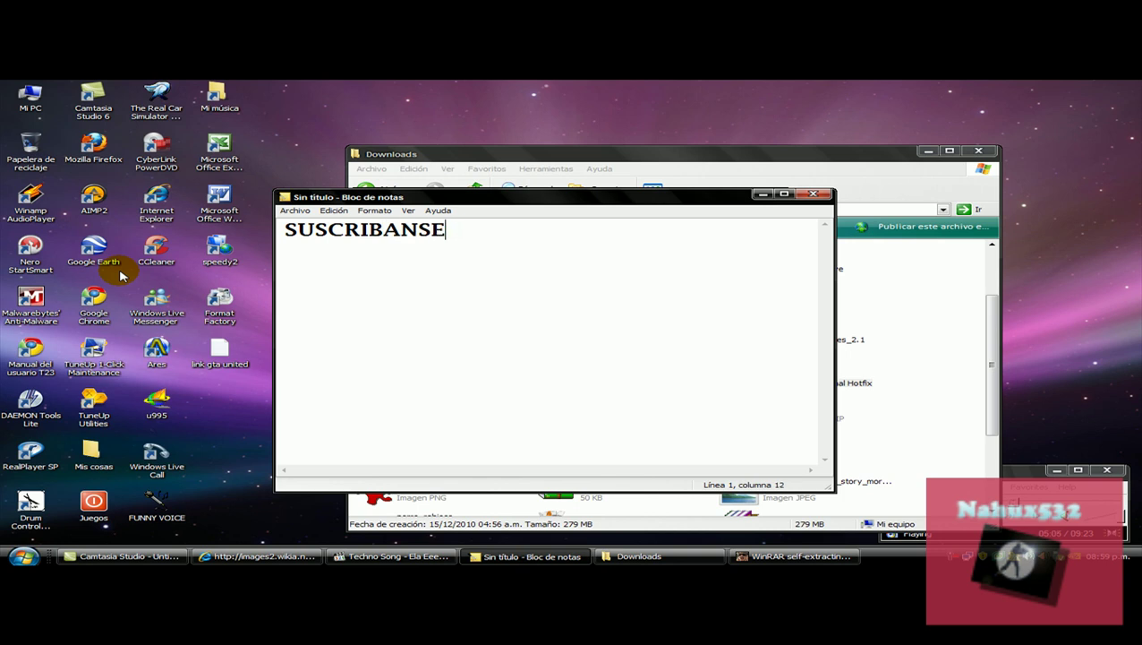
text(!!! plis!)
drag(519, 269, 265, 257)
key(Delete)
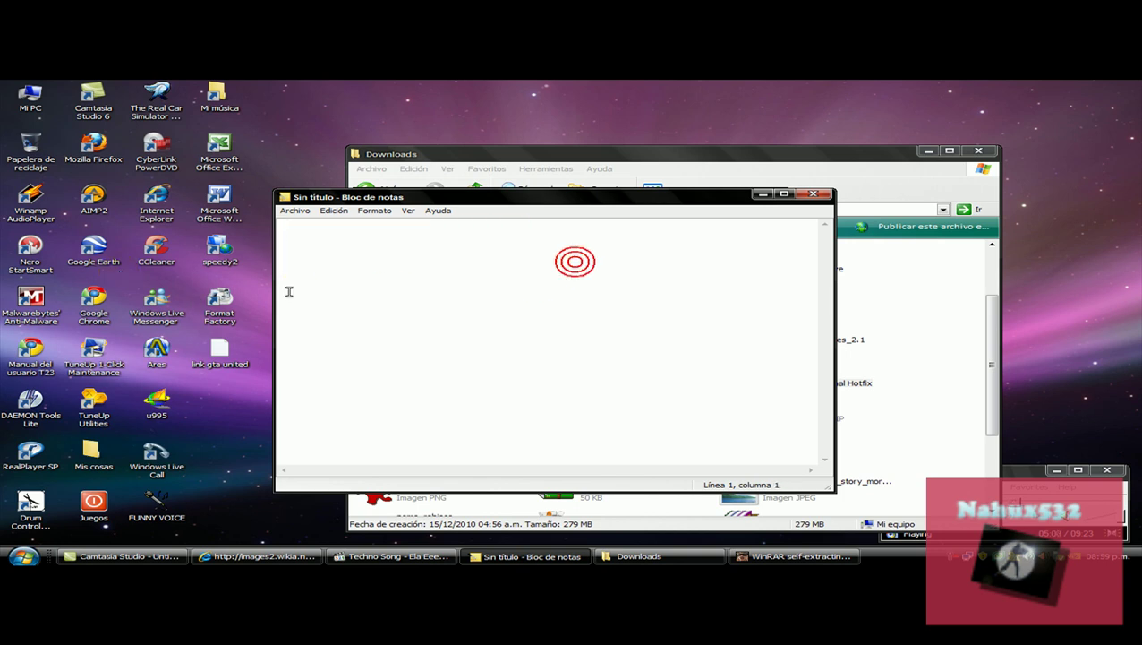
- Write the farewell "Adios" in the note and erase it
text(Adios)
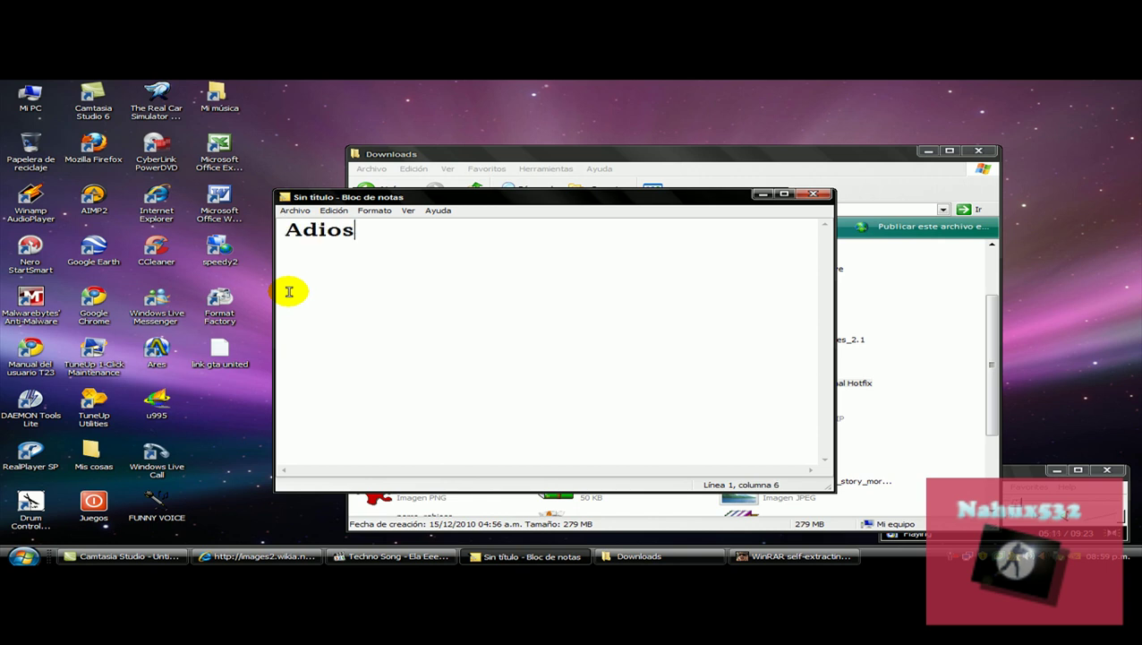
key(BackSpace)
key(BackSpace)
key(BackSpace)
key(BackSpace)
key(BackSpace)
- Close the note, the Downloads folder and the WinRAR installer to clear the desktop
click(813, 195)
click(895, 154)
click(979, 150)
click(782, 195)
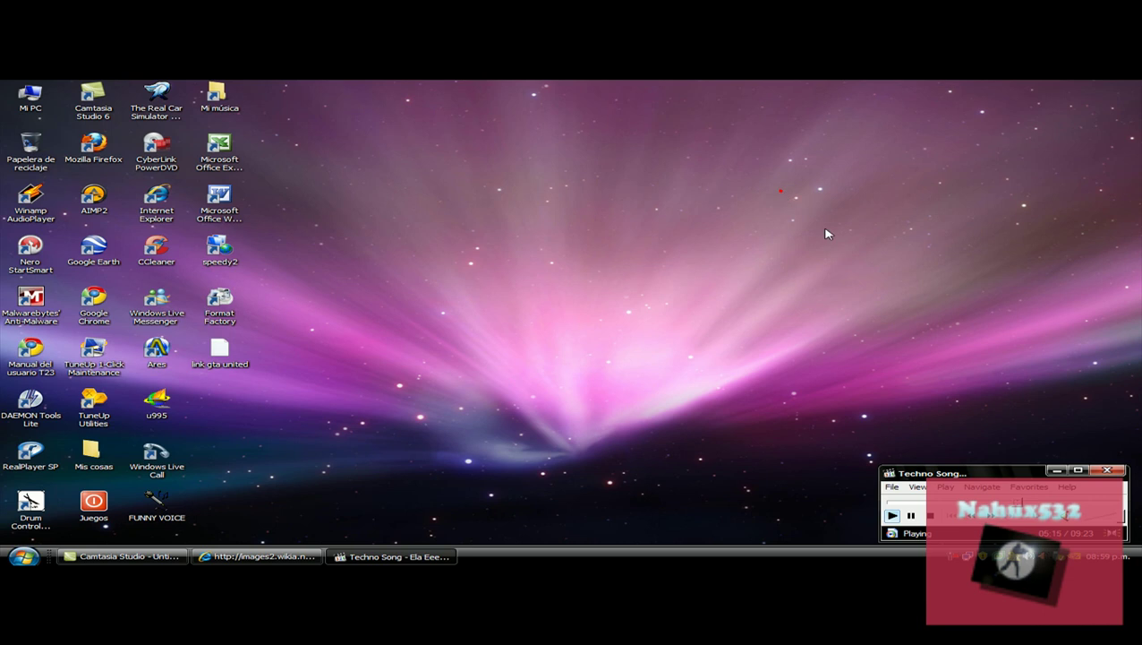